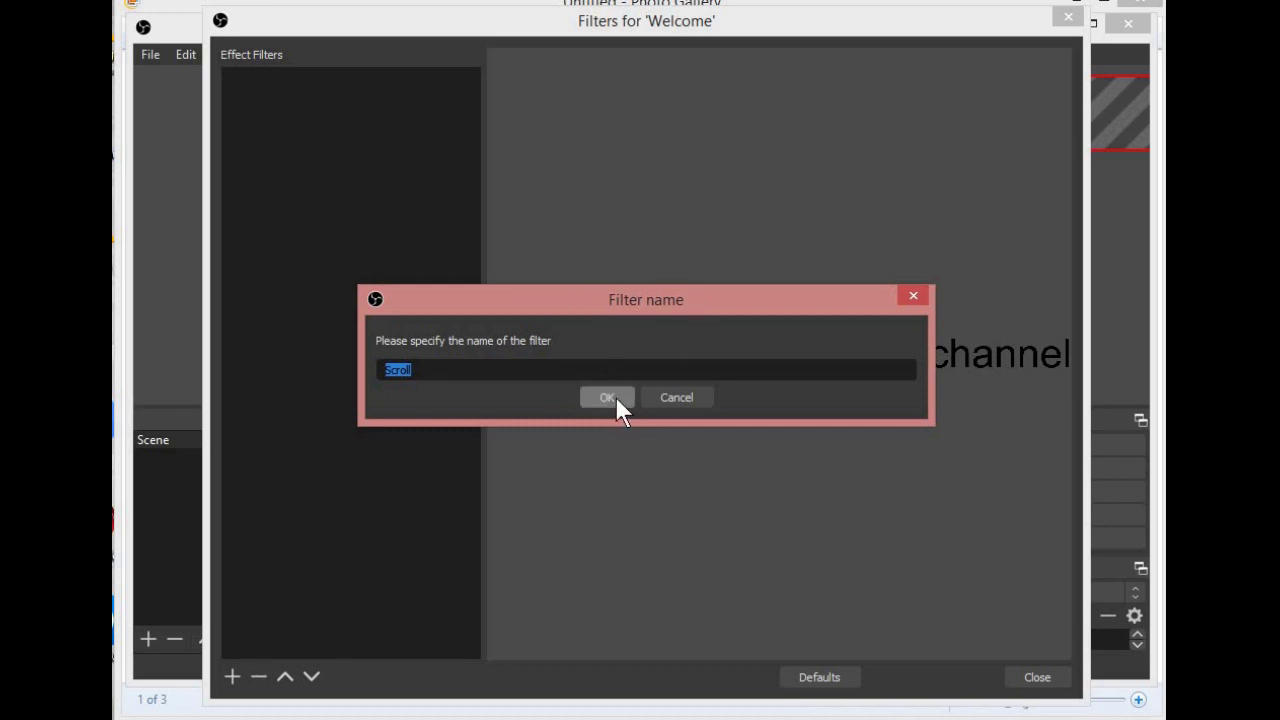
- Add a Scroll filter to the Welcome text and try out its speeds, ending with the vertical speed at 0
left_click(607, 397)
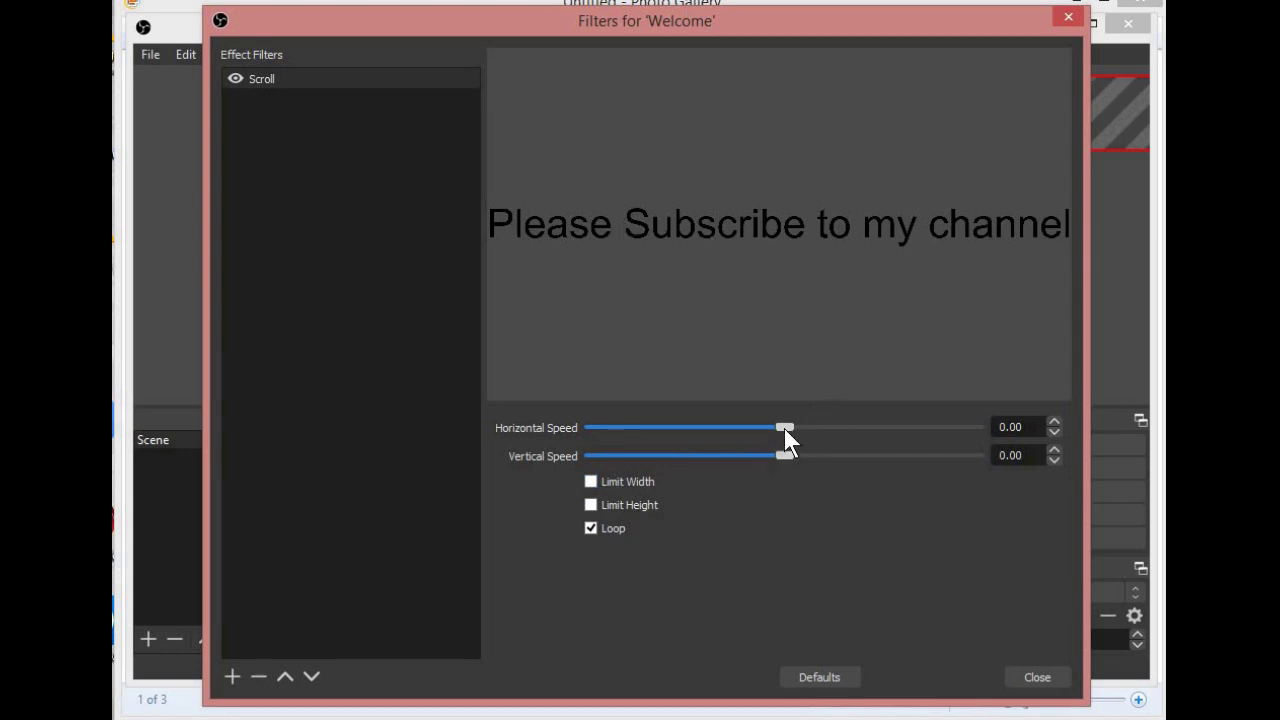
left_click_drag(786, 427, 839, 450)
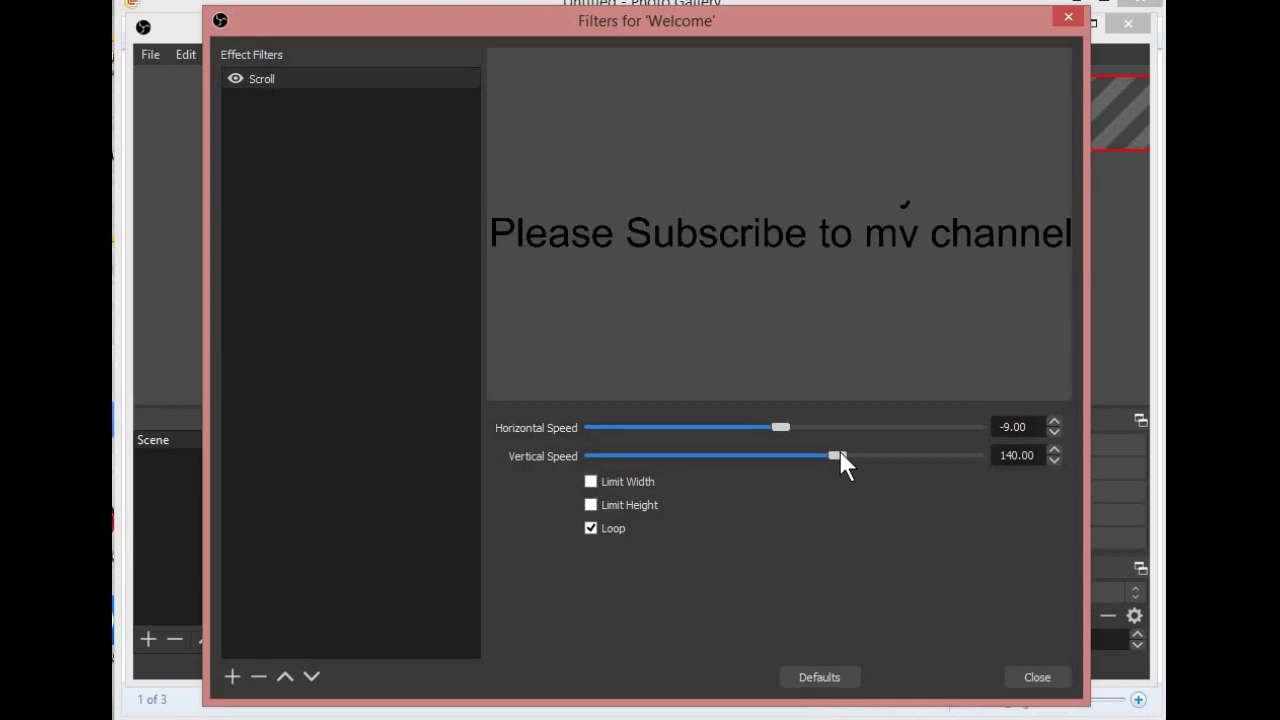
left_click_drag(839, 450, 700, 452)
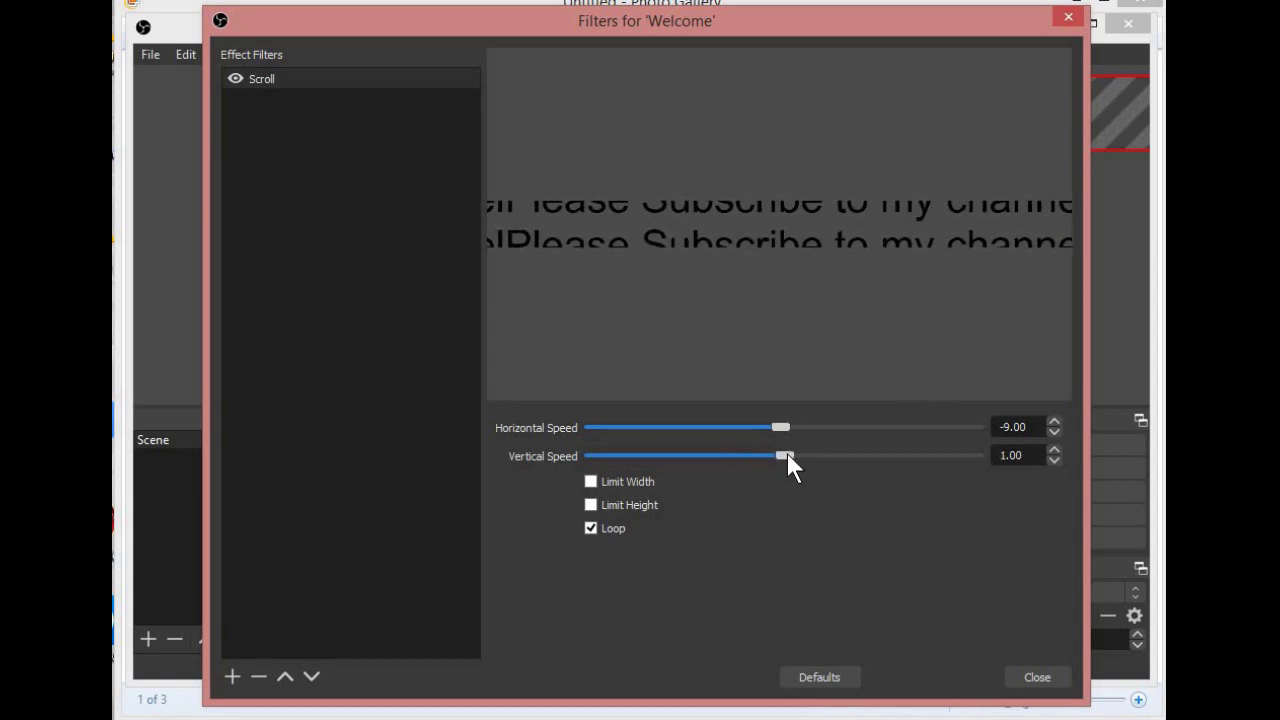
left_click_drag(788, 455, 778, 456)
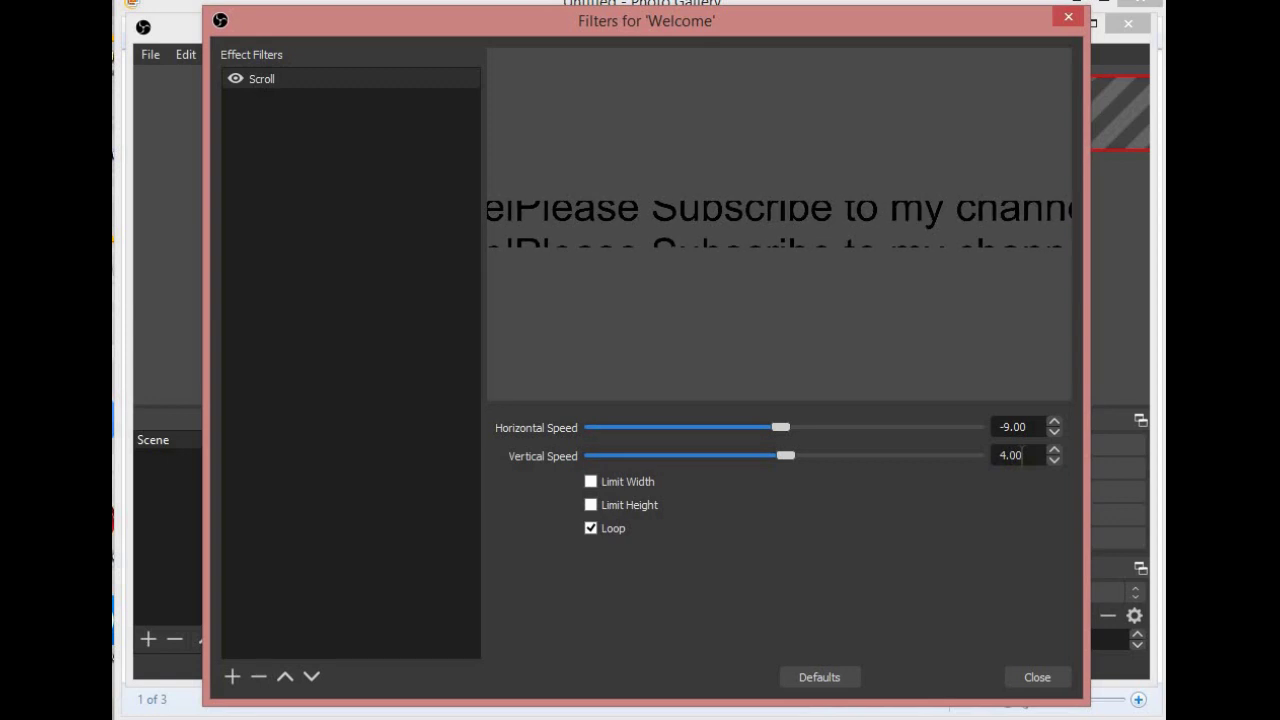
type("000")
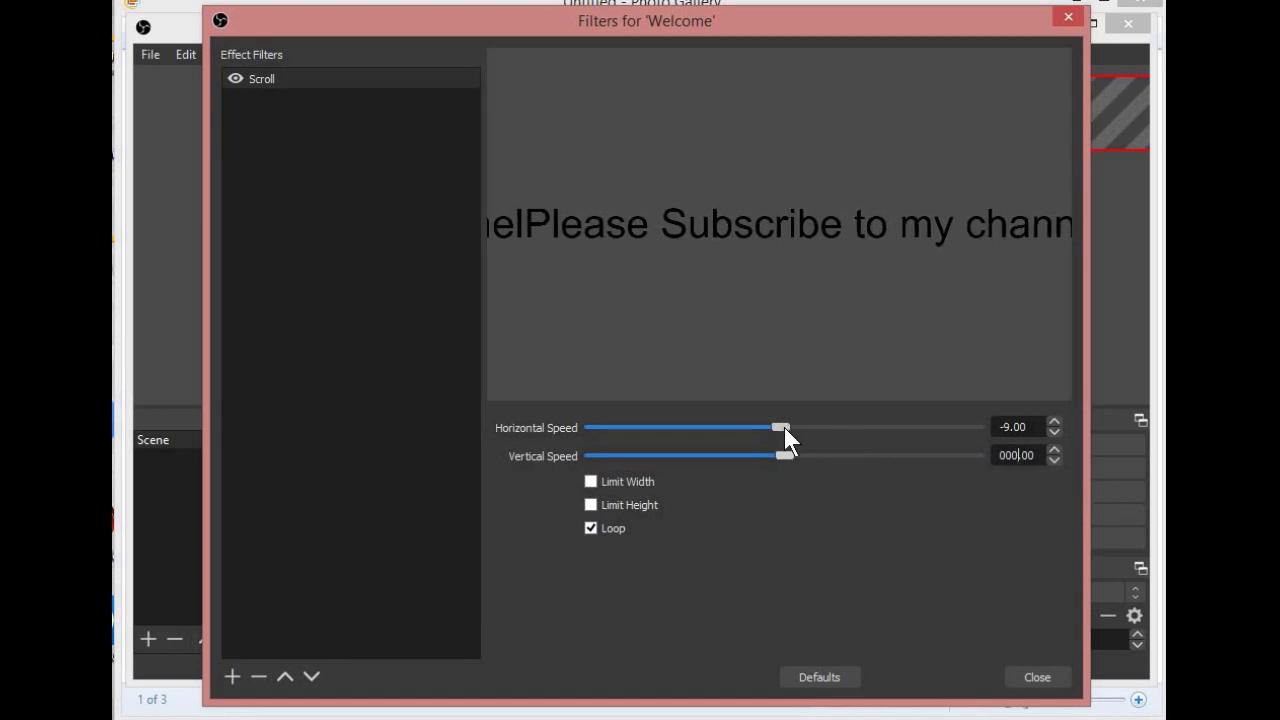
- Set the Welcome text's horizontal scroll speed to 135 and close its filter settings
left_click_drag(782, 426, 842, 442)
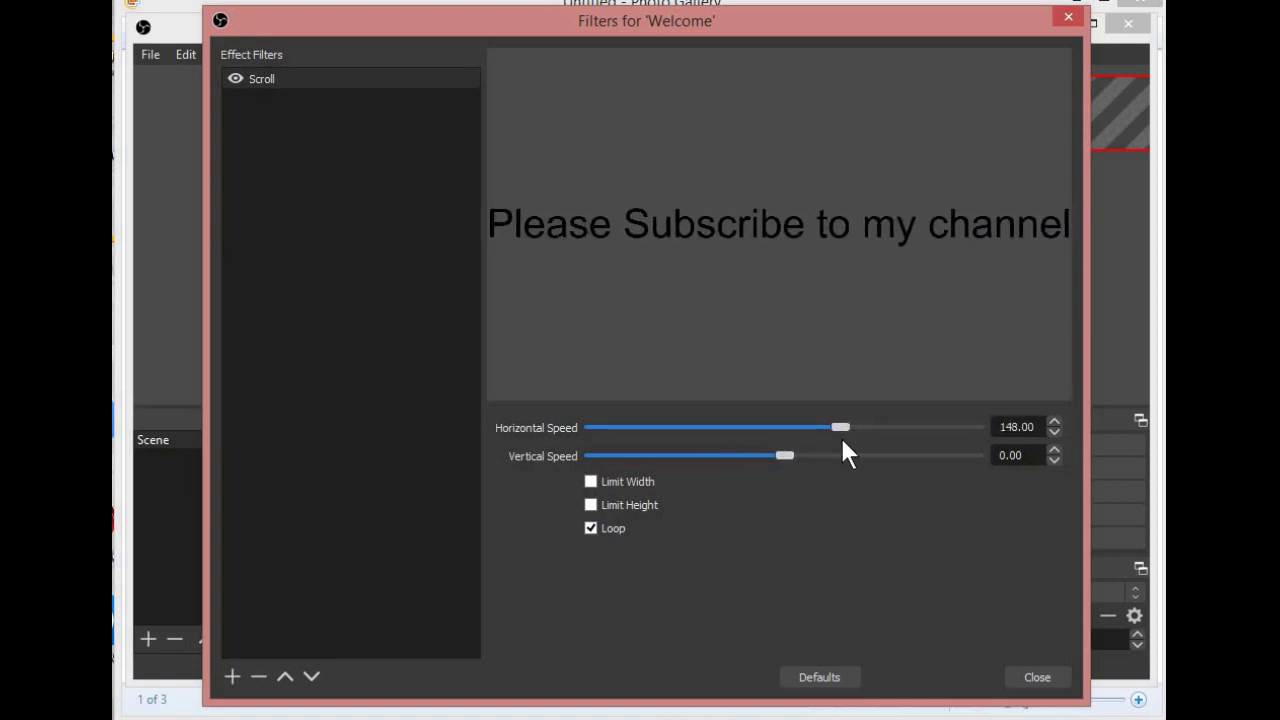
left_click_drag(841, 442, 837, 441)
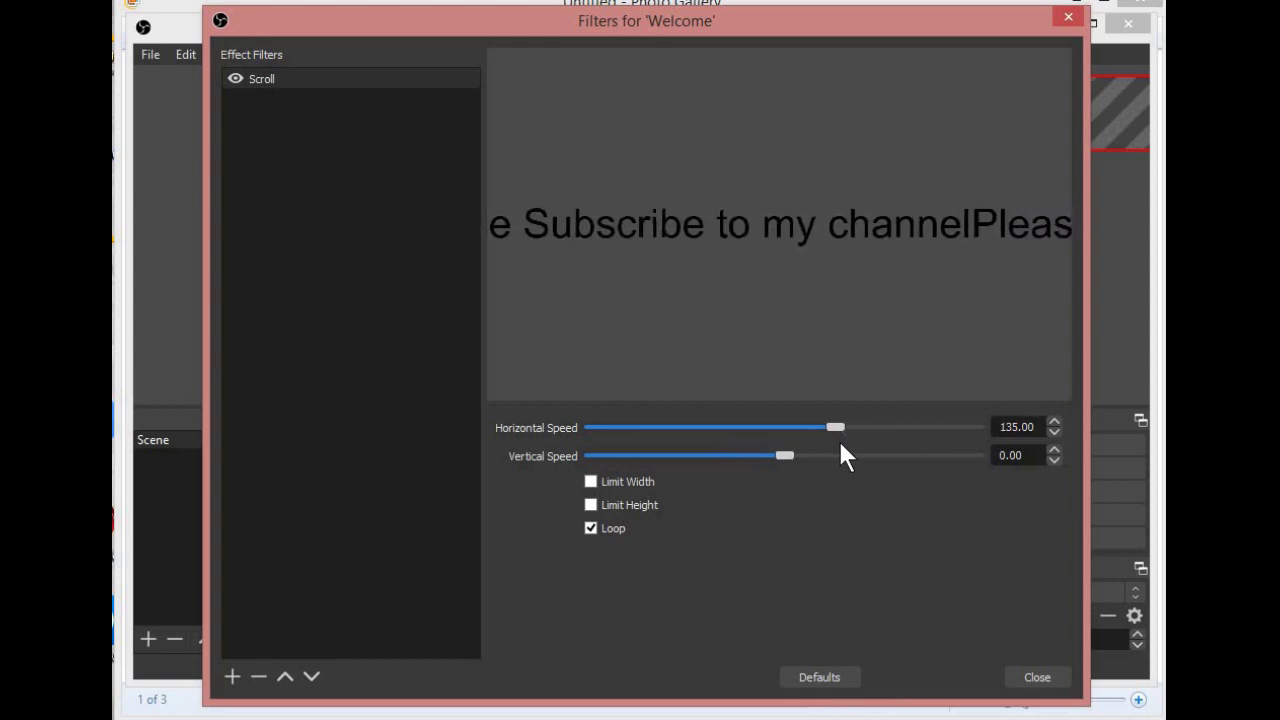
left_click(1037, 677)
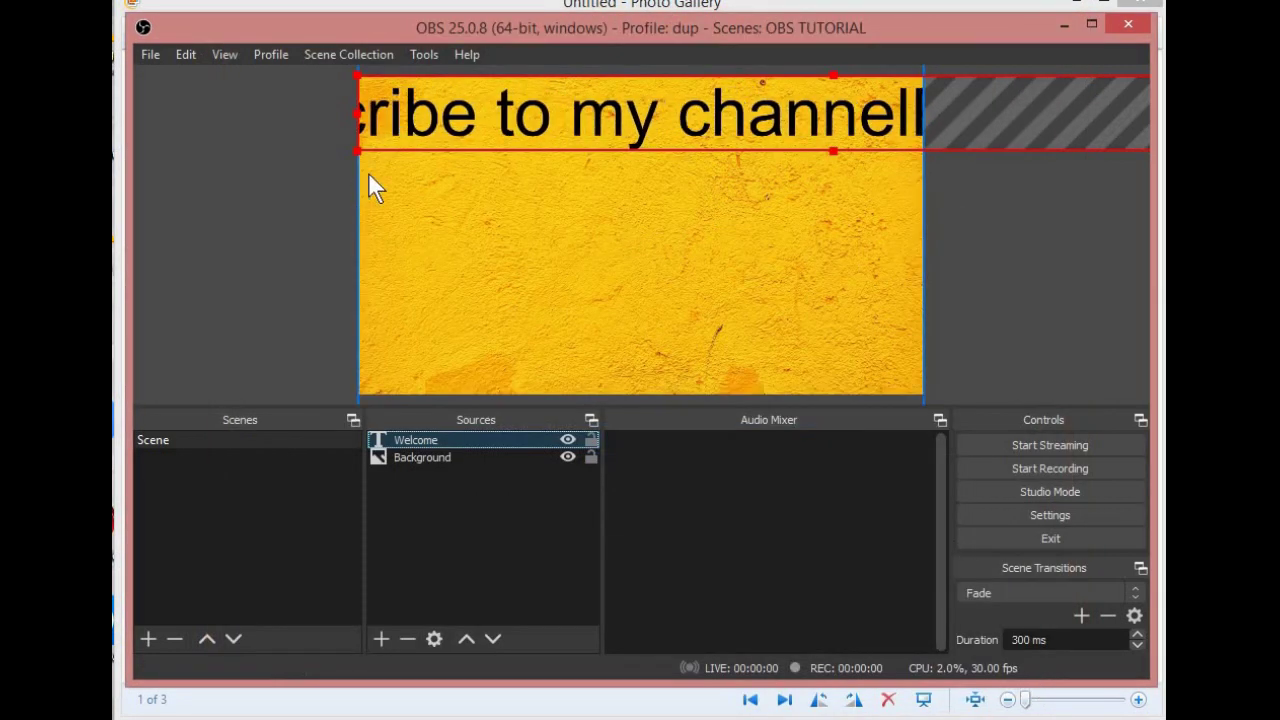
- Shrink the scrolling Welcome text slightly at the canvas's top edge and add trailing spaces after "Please Subscribe to my channel"
left_click_drag(358, 150, 432, 142)
left_click_drag(674, 122, 612, 136)
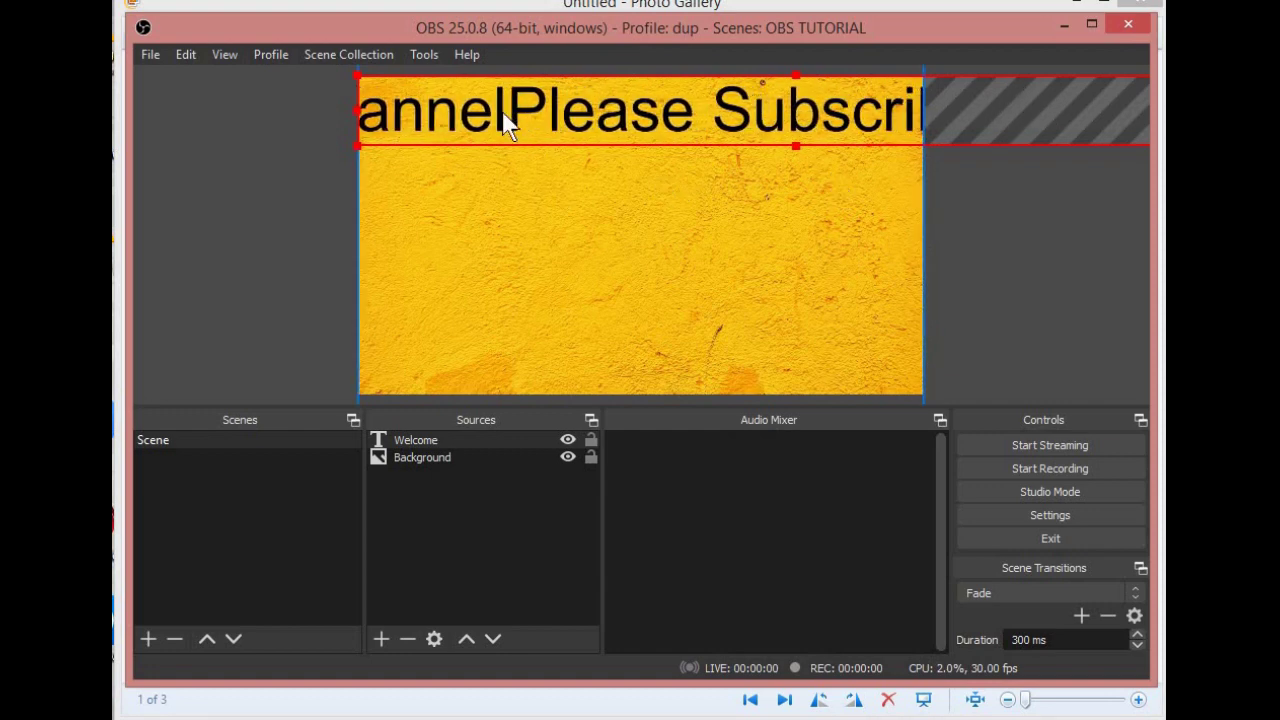
double_click(495, 442)
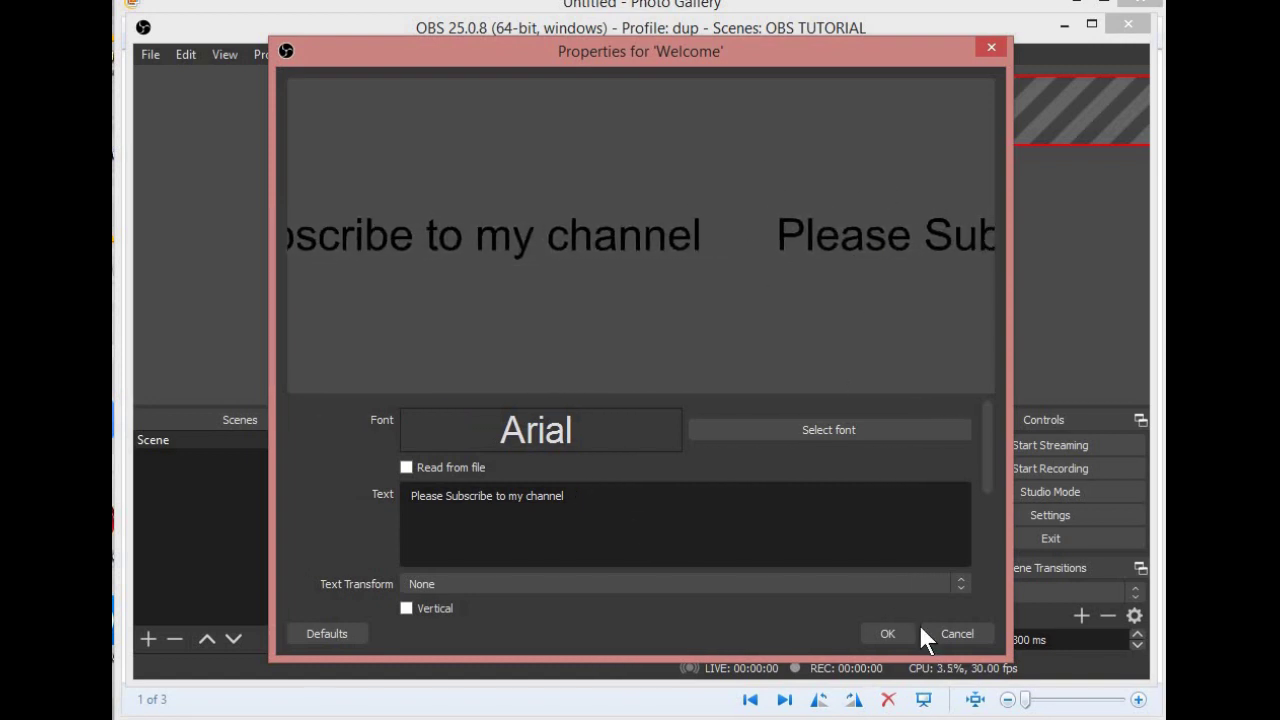
left_click(888, 634)
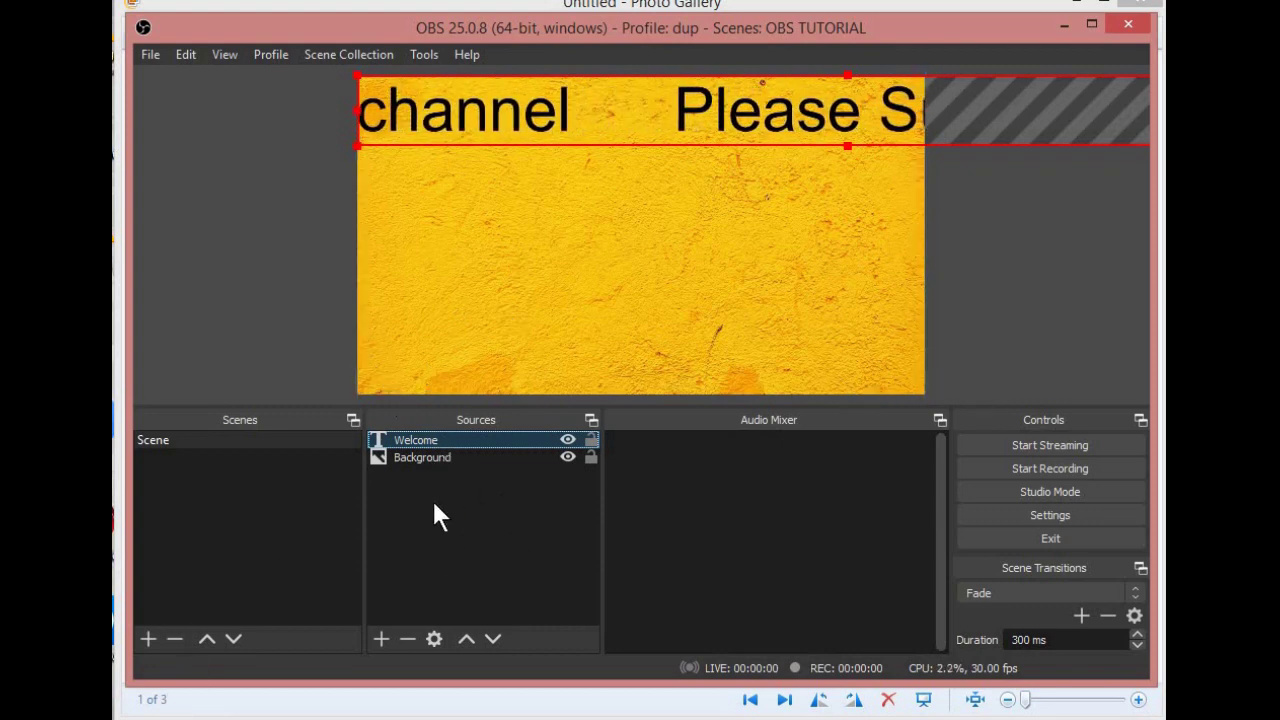
- Create a Text (GDI+) source named "channel" and enter the channel name followed by trailing spaces as its text
left_click(382, 640)
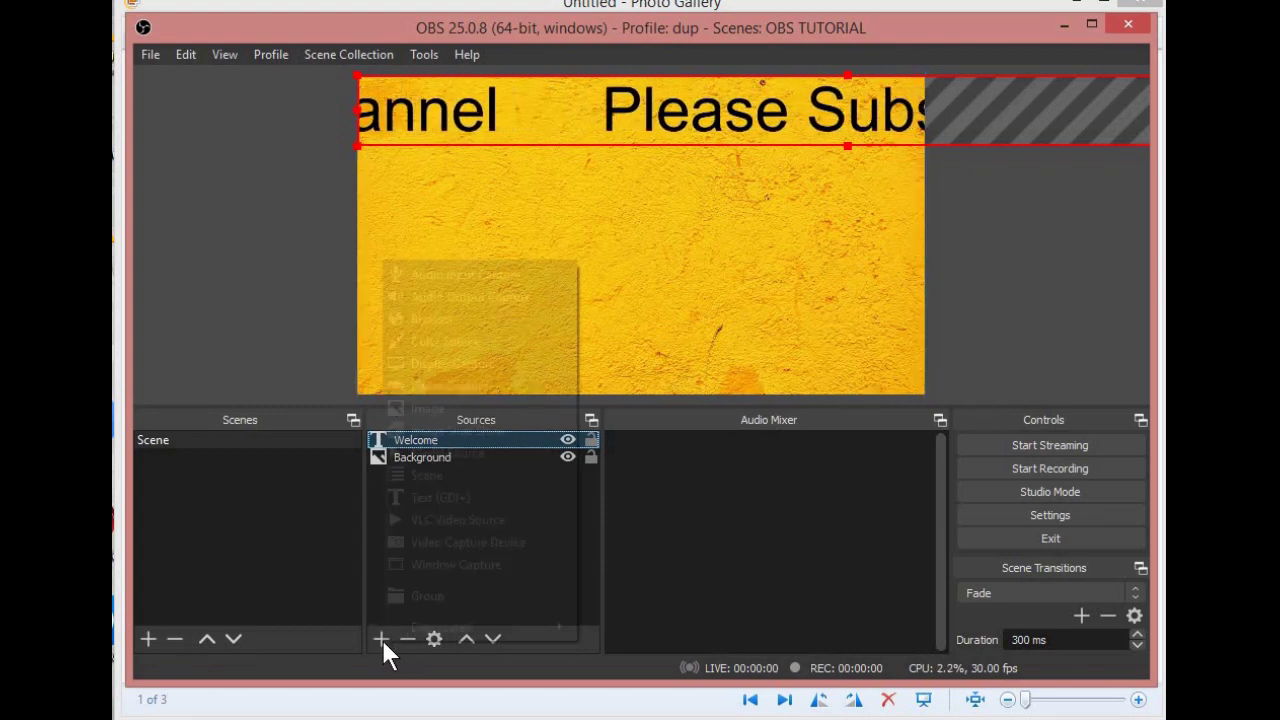
left_click(462, 497)
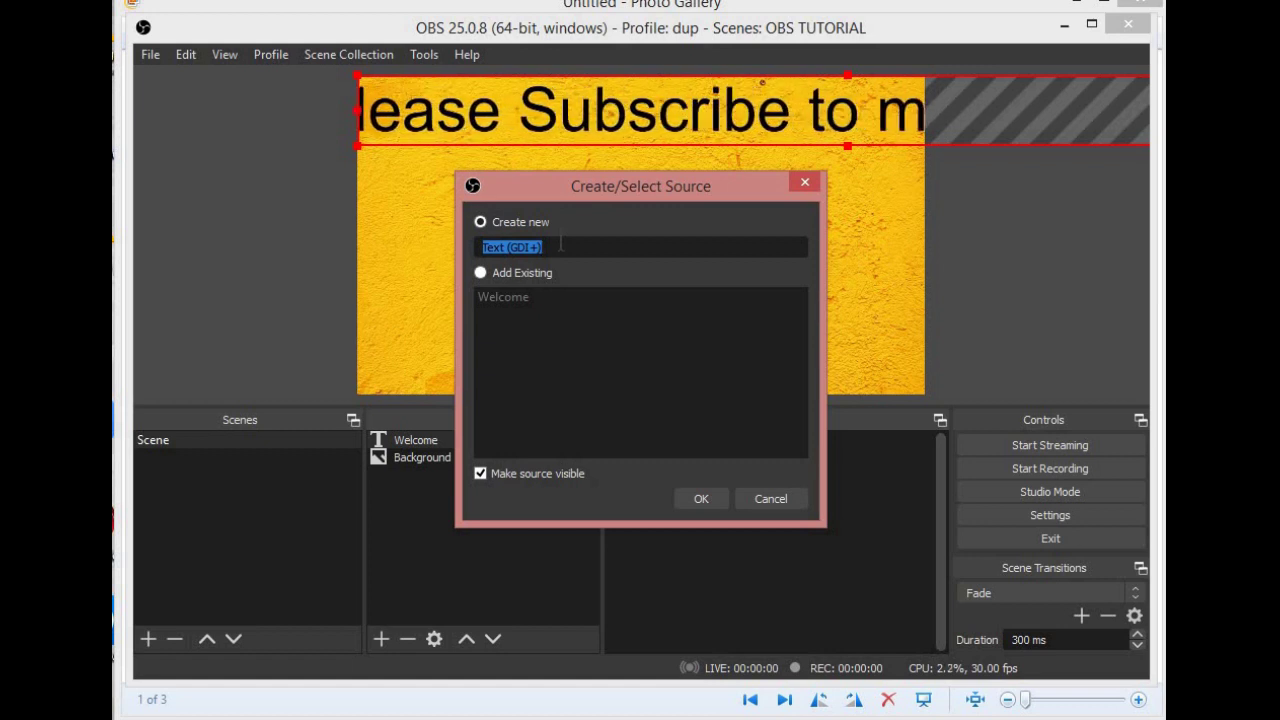
type("channel")
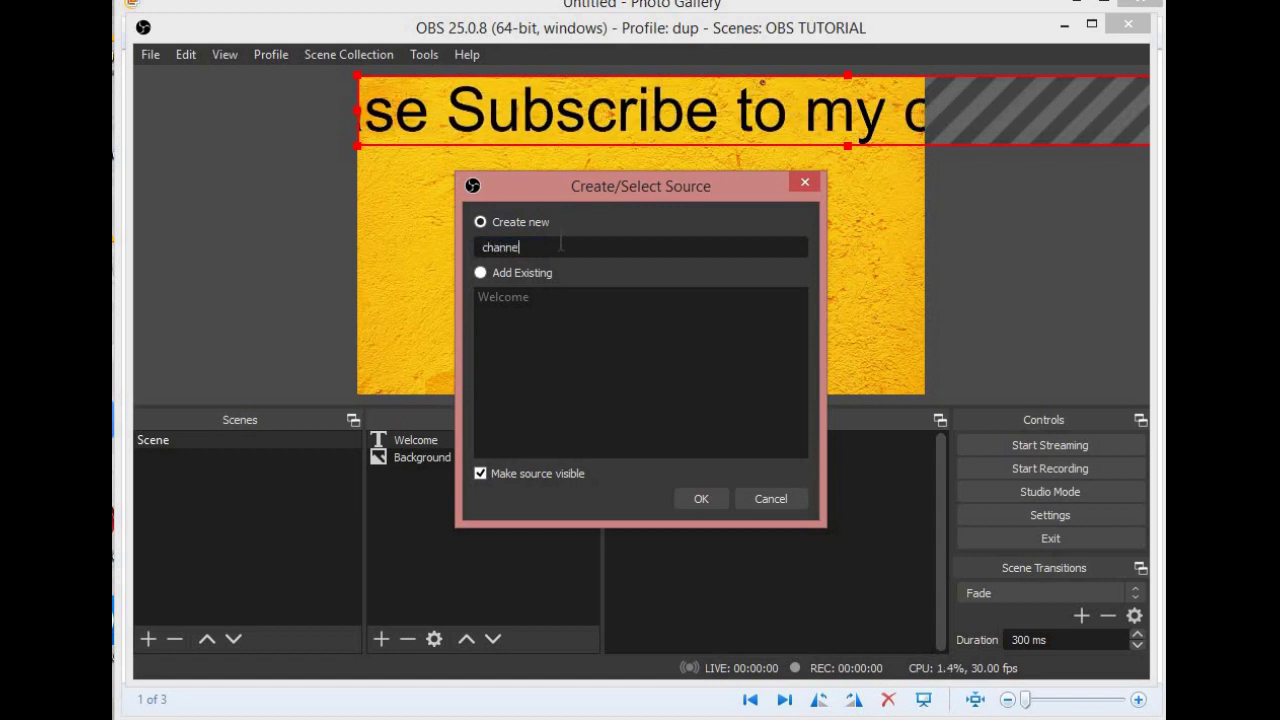
left_click(701, 498)
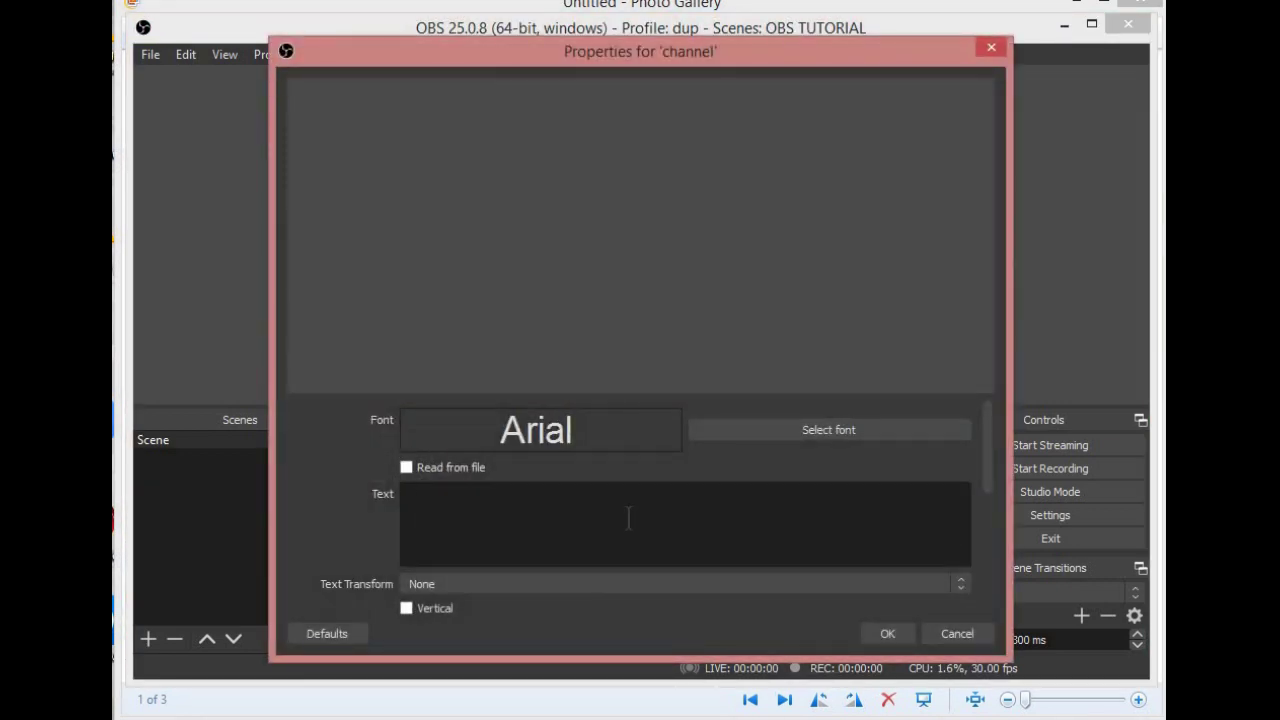
type("dj")
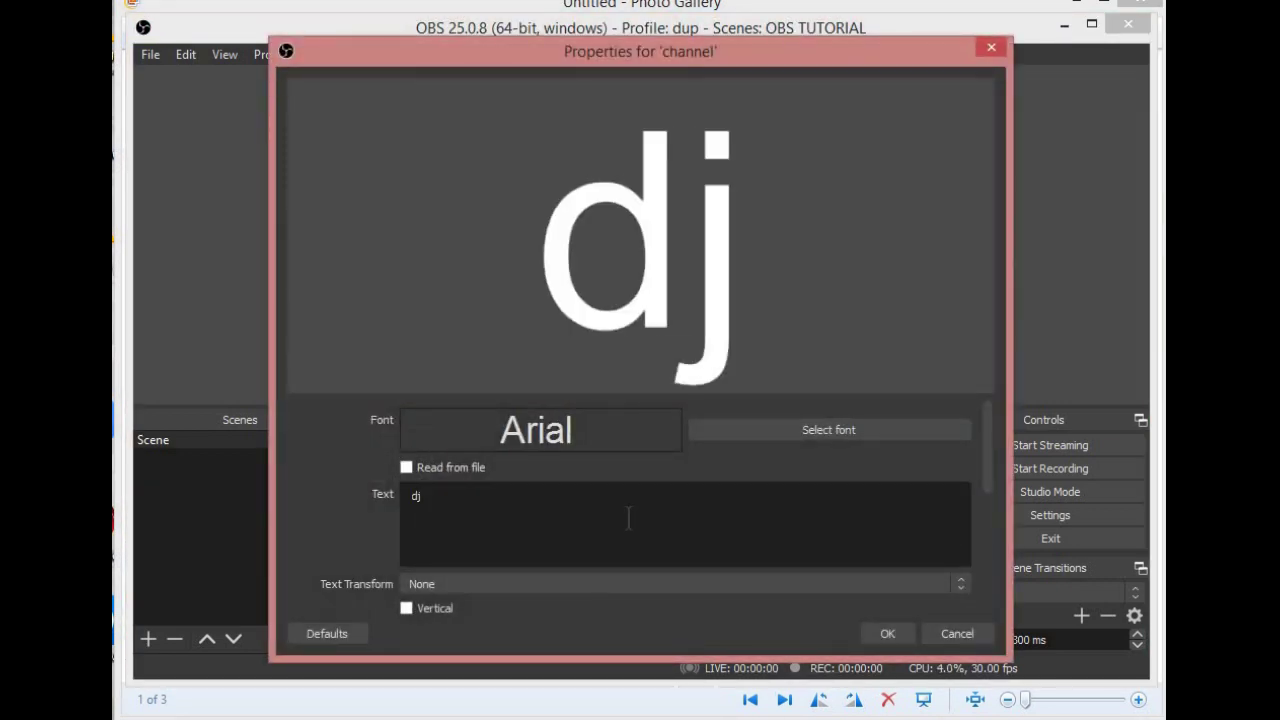
type(" reynbow")
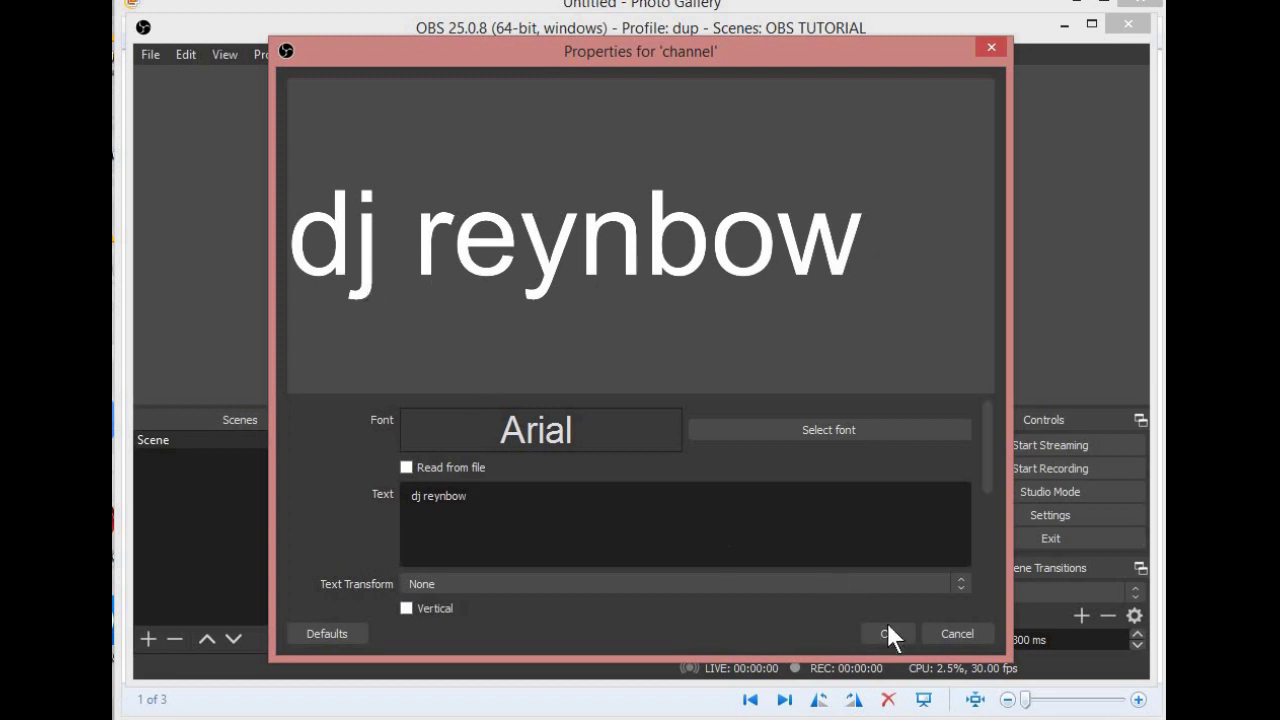
- Set the channel text's color to black and apply the source properties
left_click_drag(986, 451, 988, 560)
left_click(838, 442)
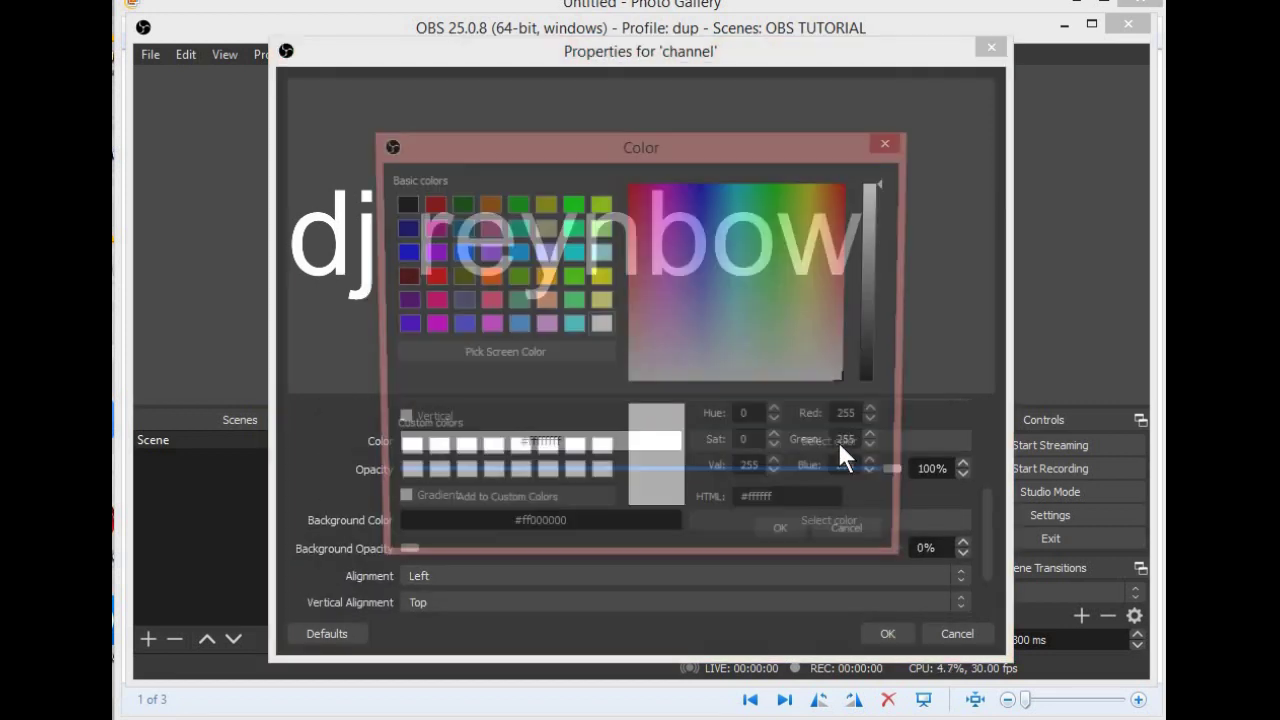
left_click(400, 204)
left_click(788, 541)
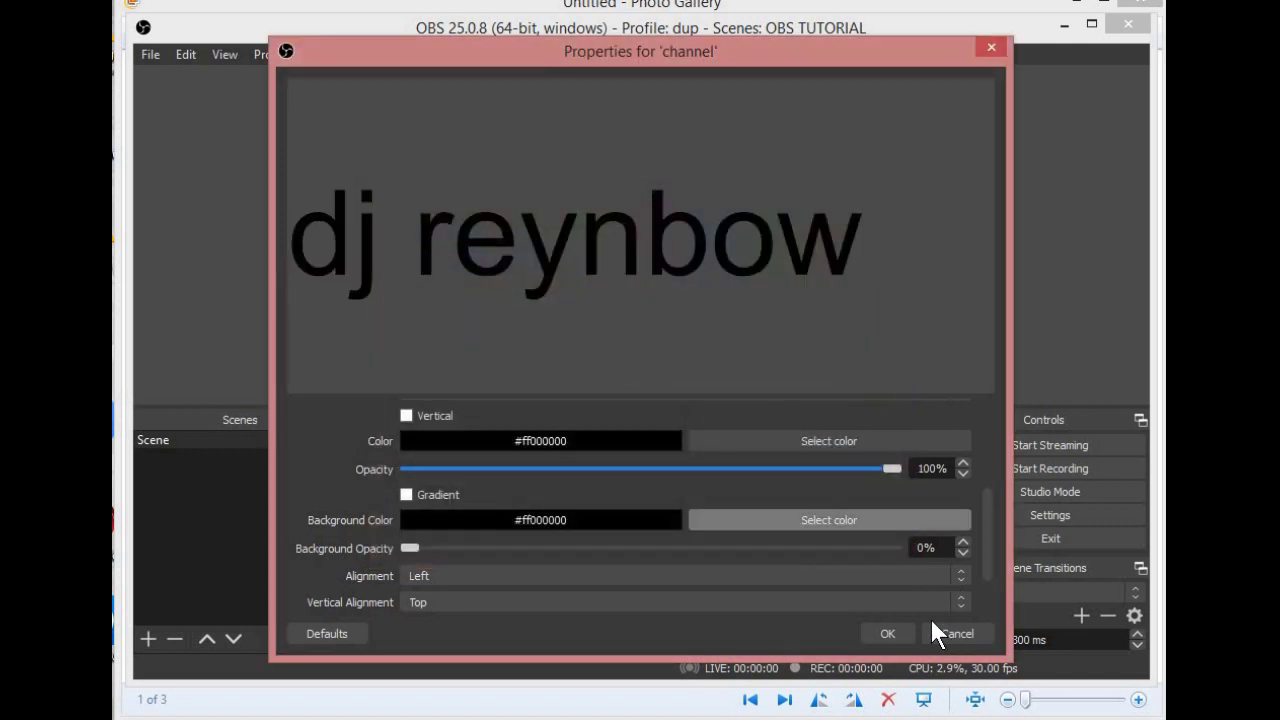
left_click(889, 634)
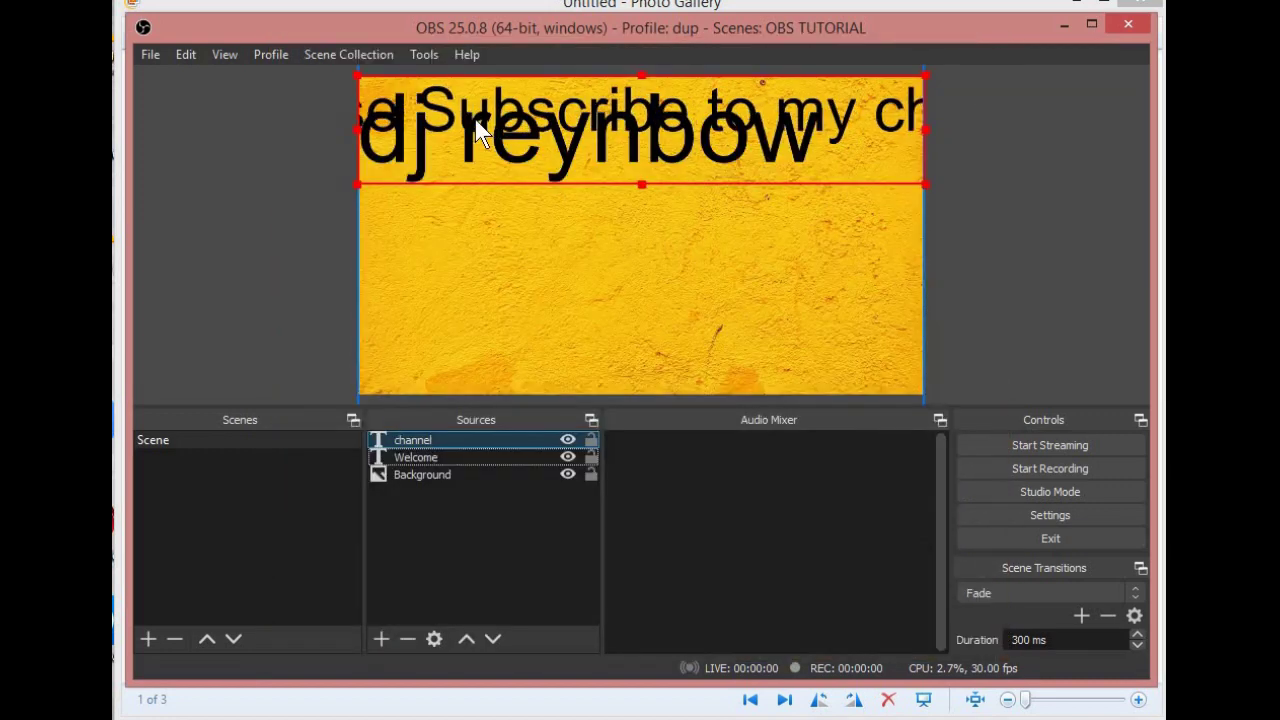
- Move the channel text to the canvas's bottom edge, shrink it, and align its visible text with the lower-right corner
left_click_drag(639, 184, 645, 359)
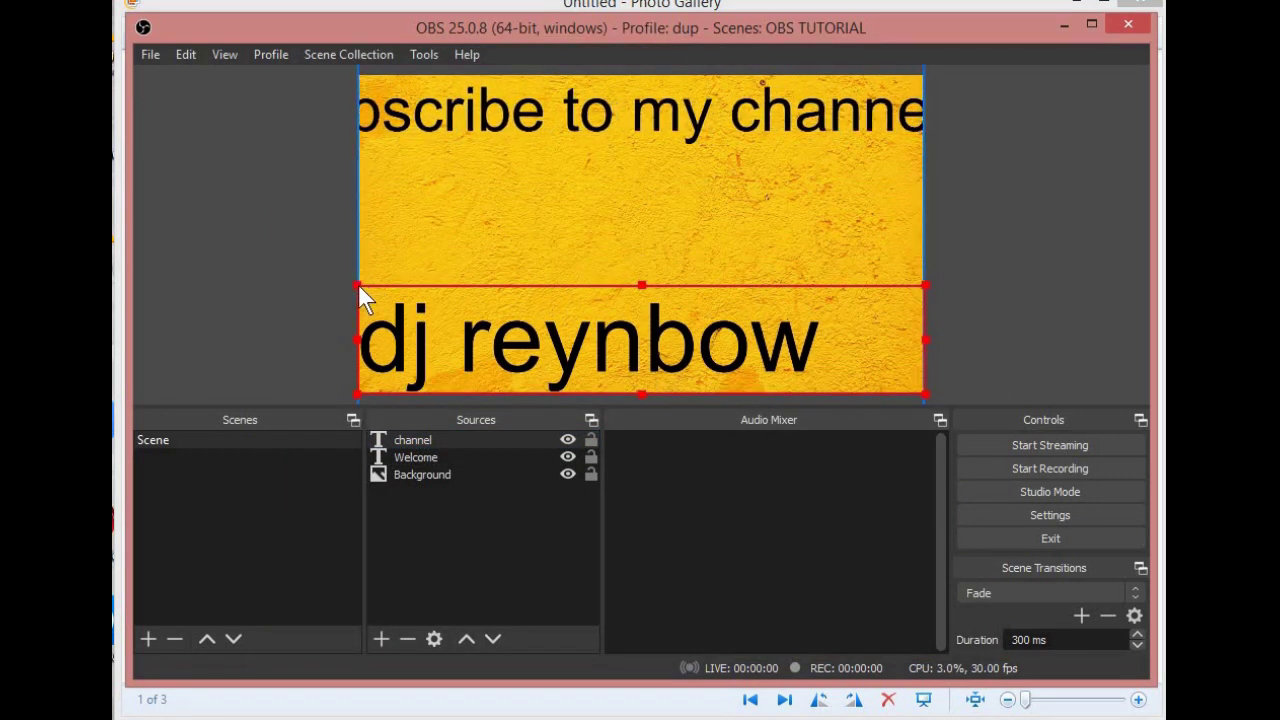
left_click_drag(358, 286, 631, 329)
left_click_drag(736, 376, 798, 379)
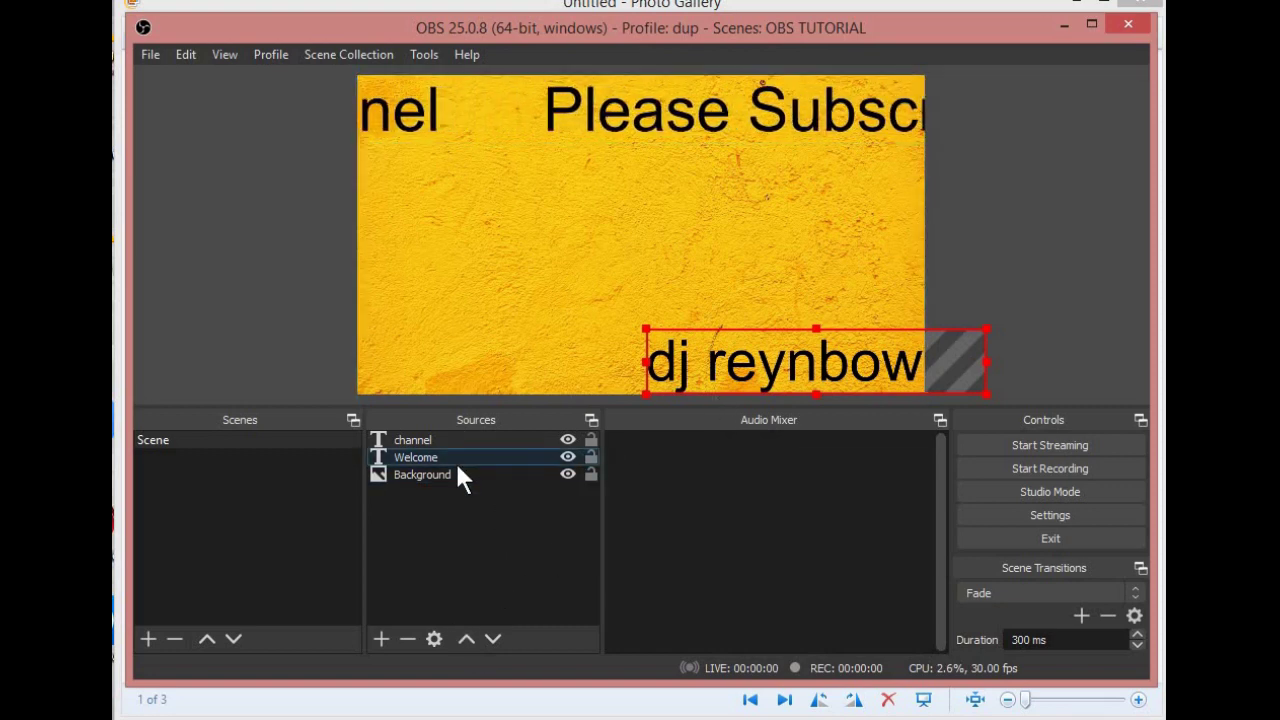
- Add a Scroll filter with a horizontal speed of 103 to the channel text source
right_click(471, 437)
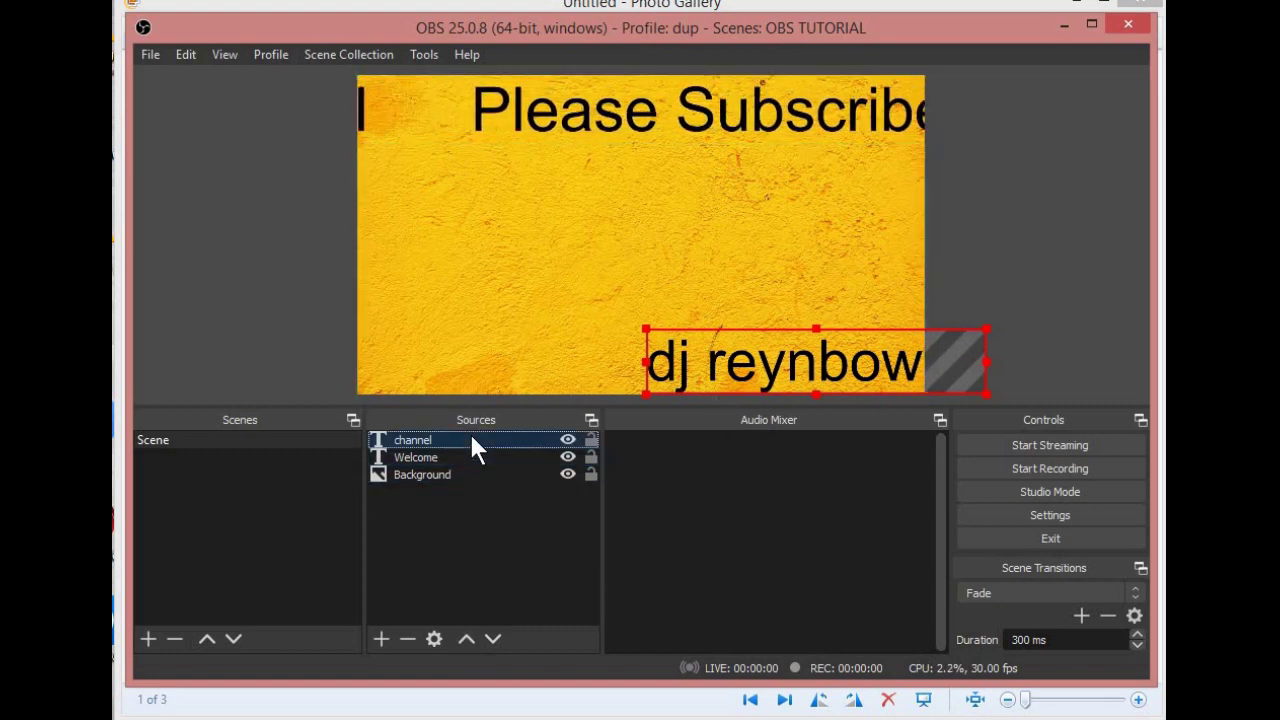
left_click(535, 450)
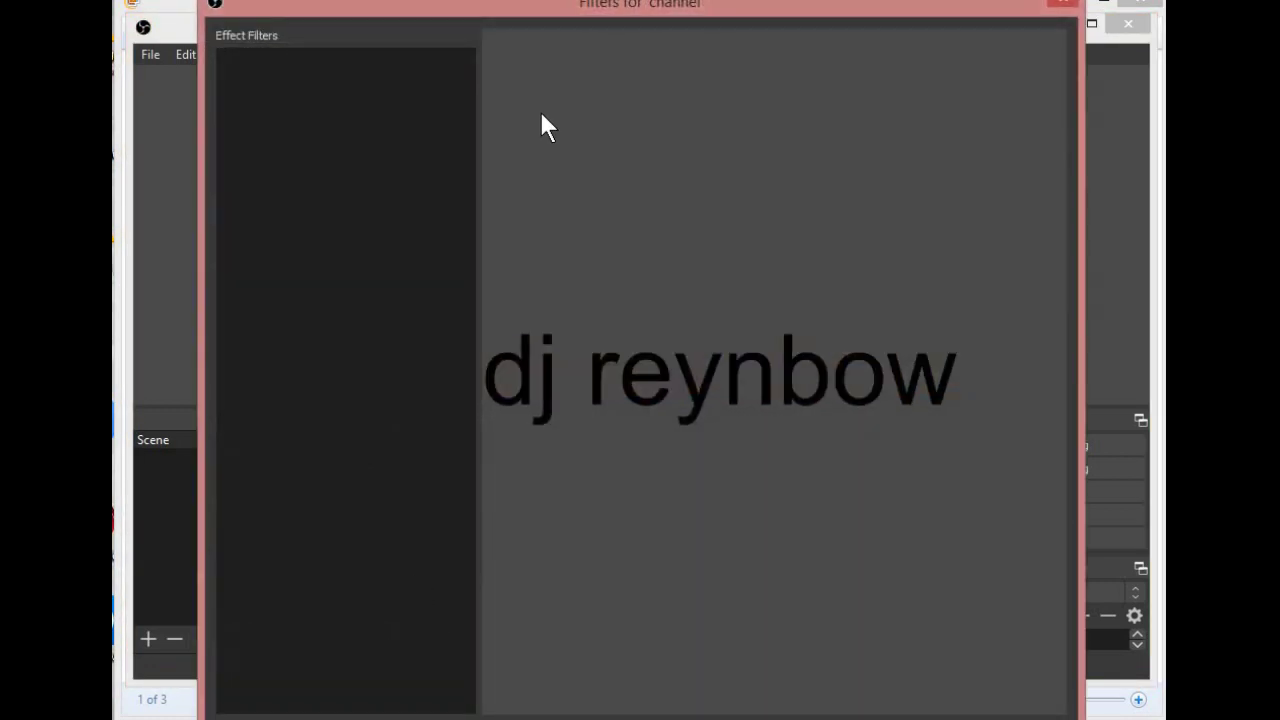
mouse_move(556, 5)
left_mouse_down()
mouse_move(557, 171)
mouse_move(571, 129)
mouse_move(565, 25)
left_mouse_up()
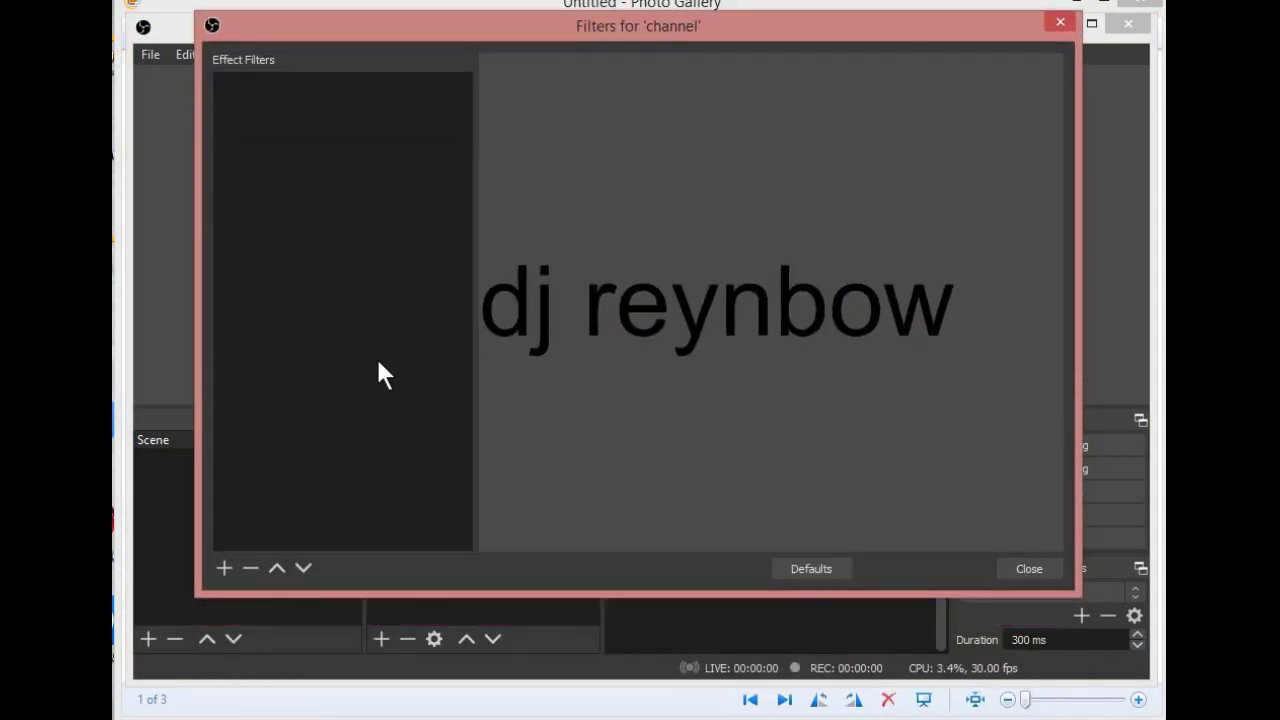
left_click(228, 566)
left_click(304, 530)
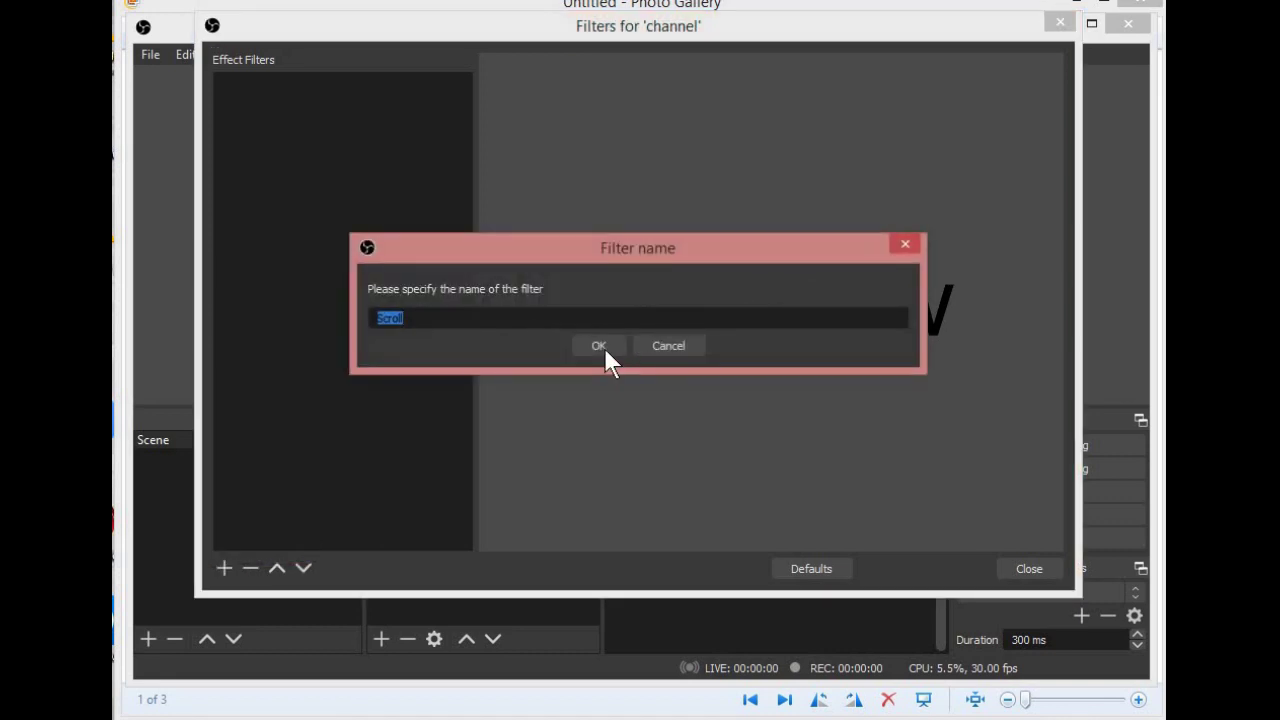
left_click(600, 346)
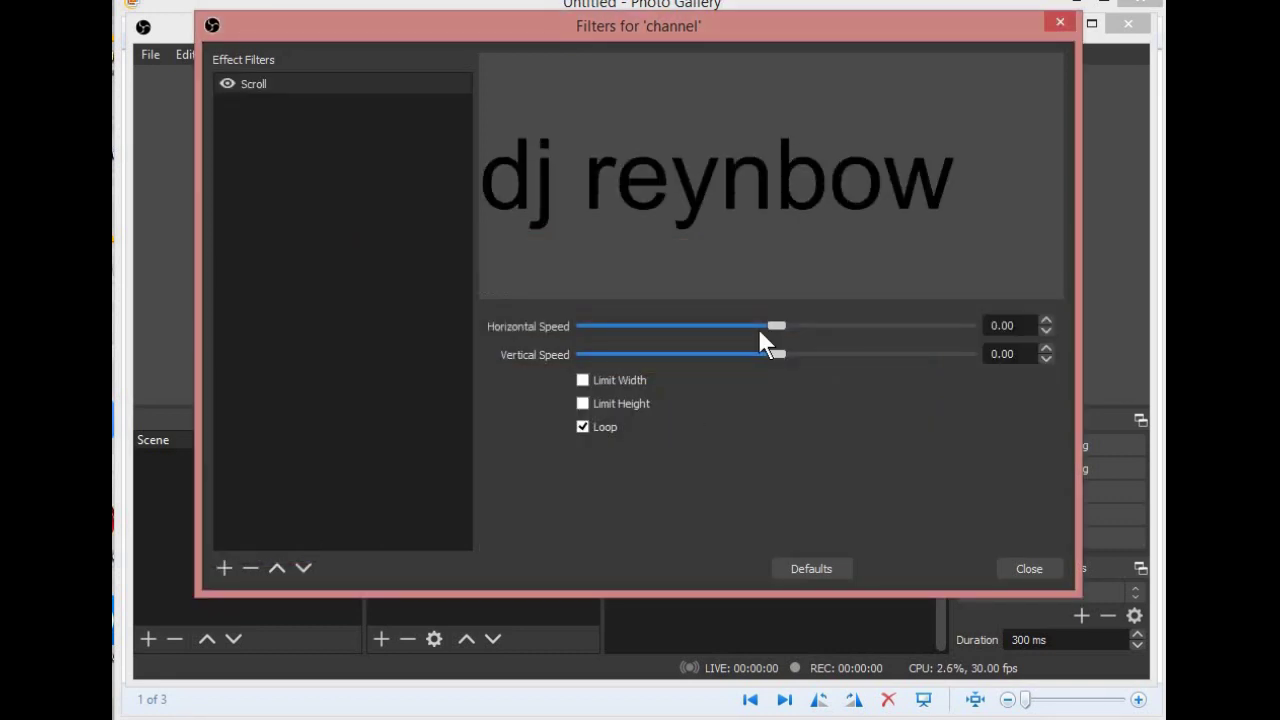
left_click_drag(773, 322, 816, 324)
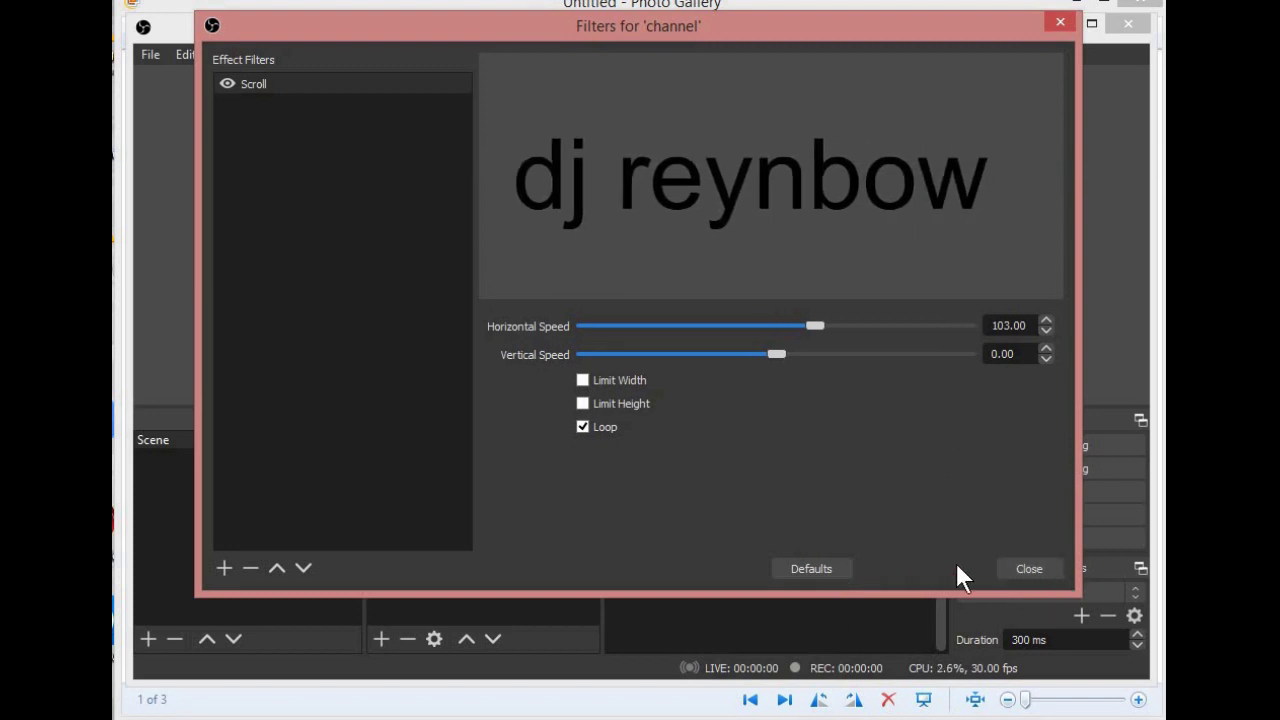
left_click(1031, 567)
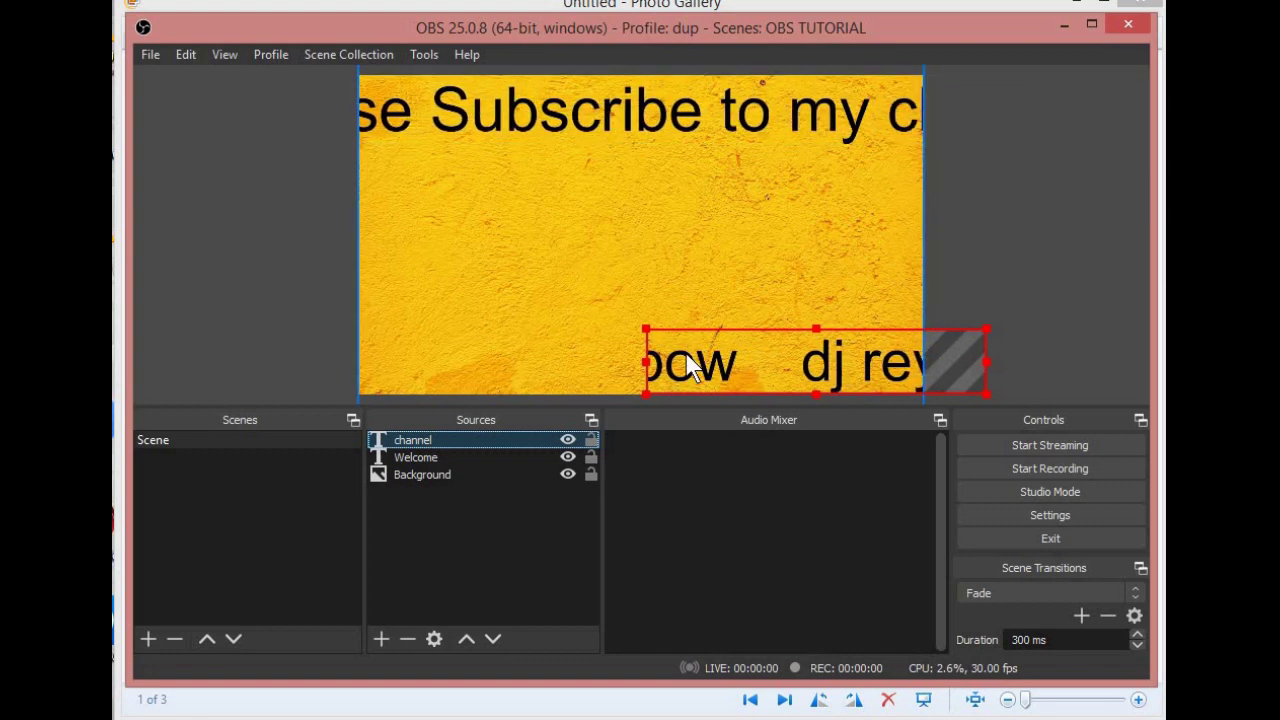
- Add a looping media source that plays OPM MASHUP LOVESONGS 2020 NO COPYRIGHT.mp3 from the Desktop
left_click(382, 636)
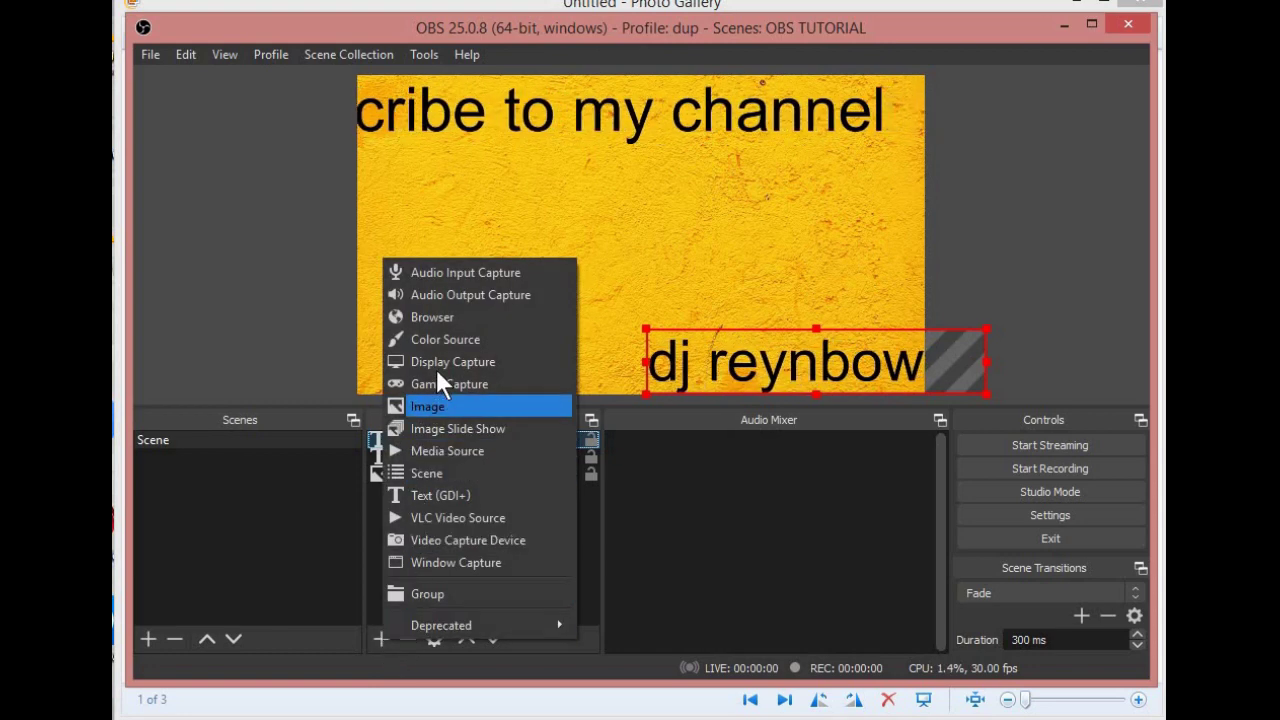
left_click(443, 453)
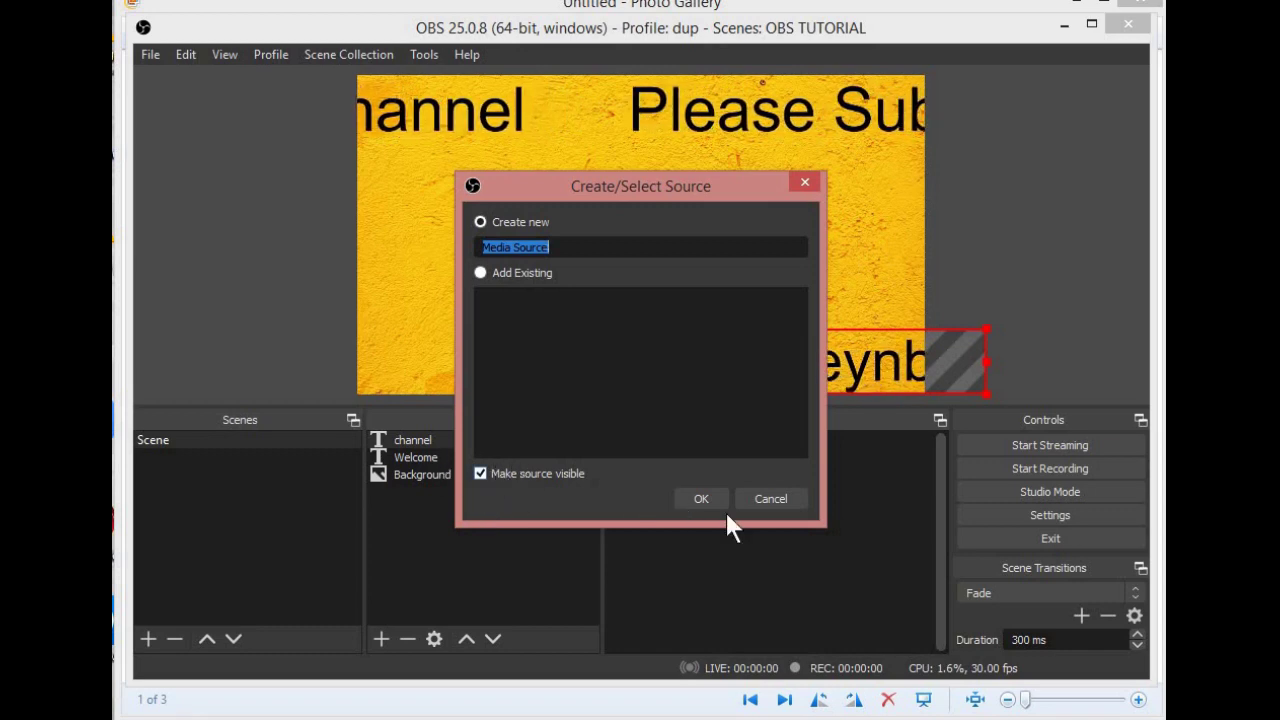
left_click(701, 498)
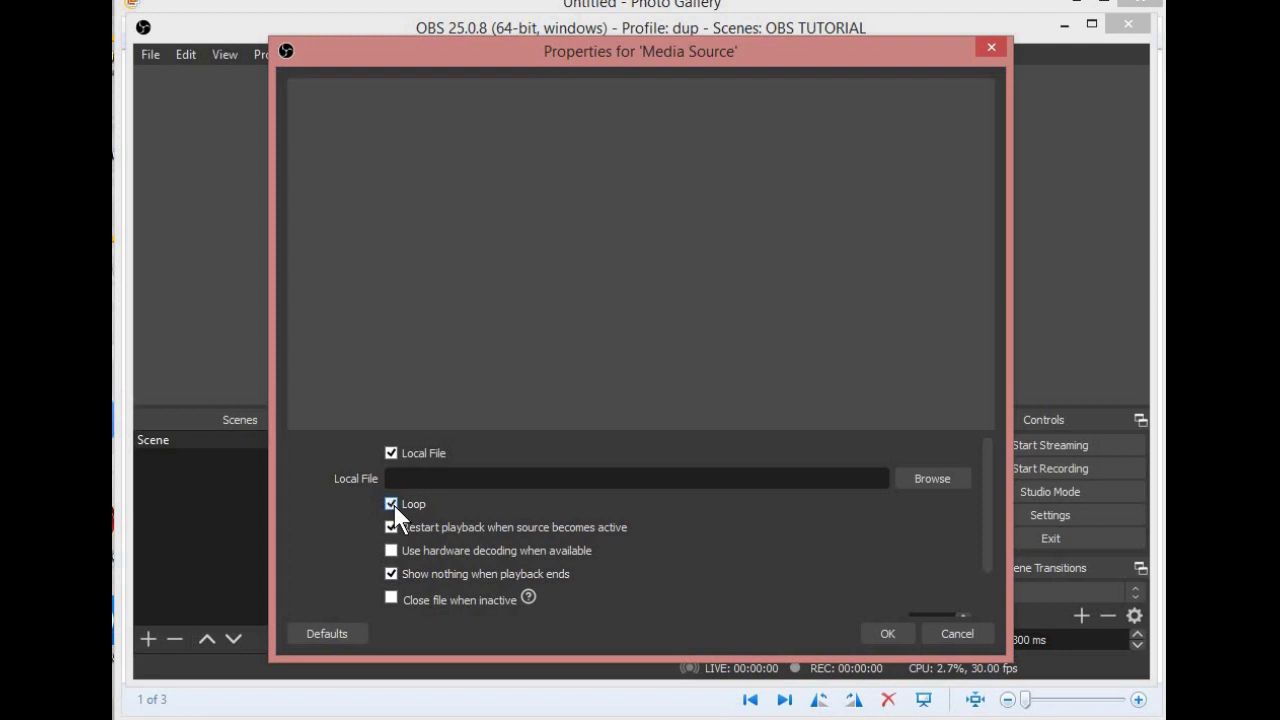
left_click(933, 479)
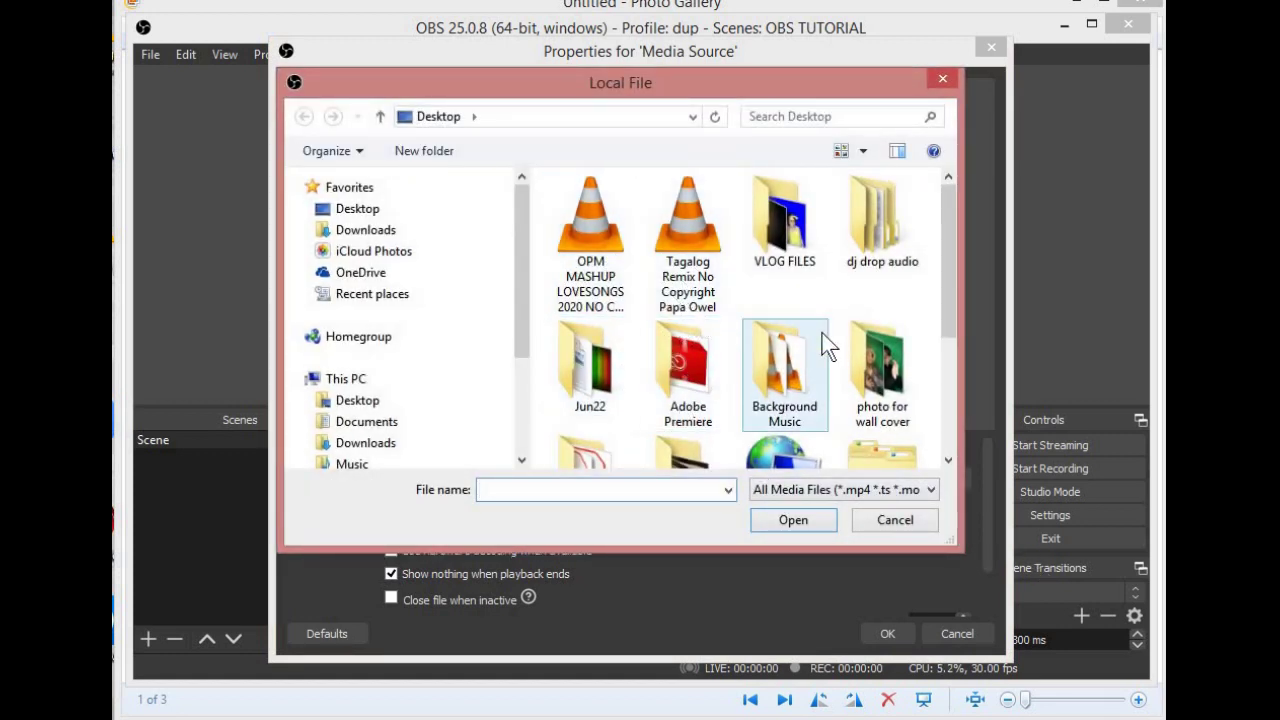
left_click(622, 291)
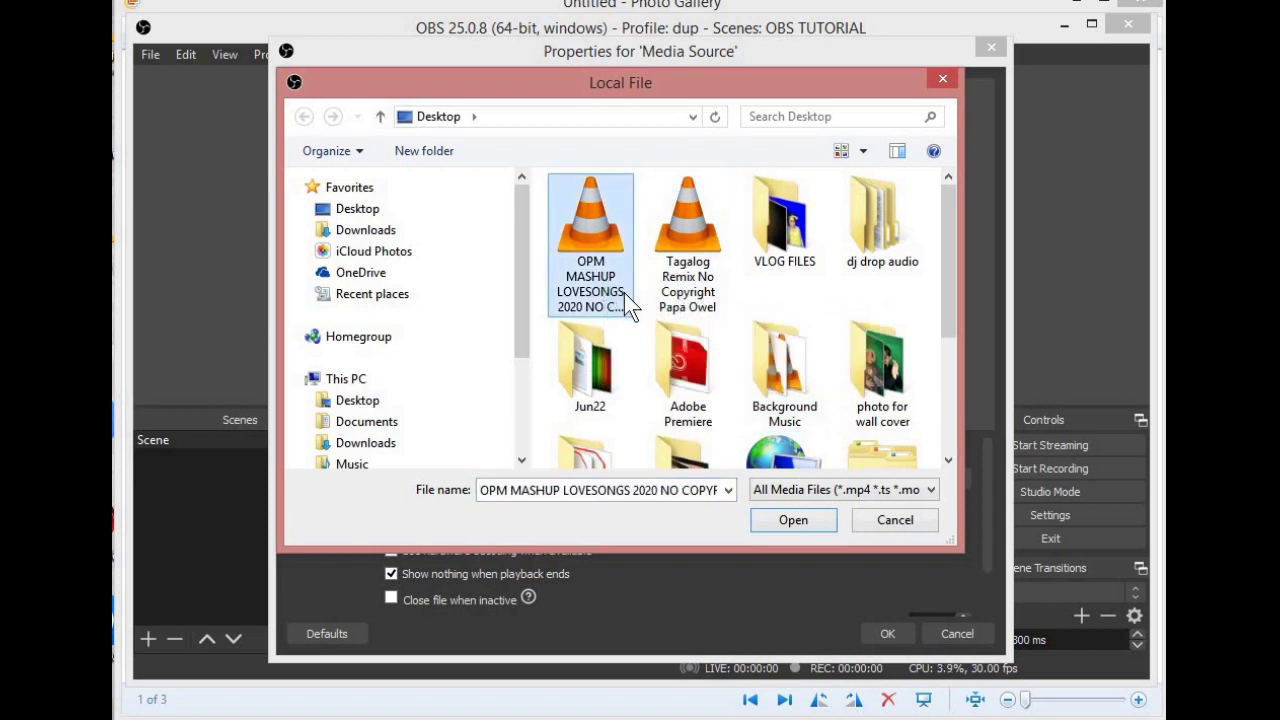
left_click(792, 521)
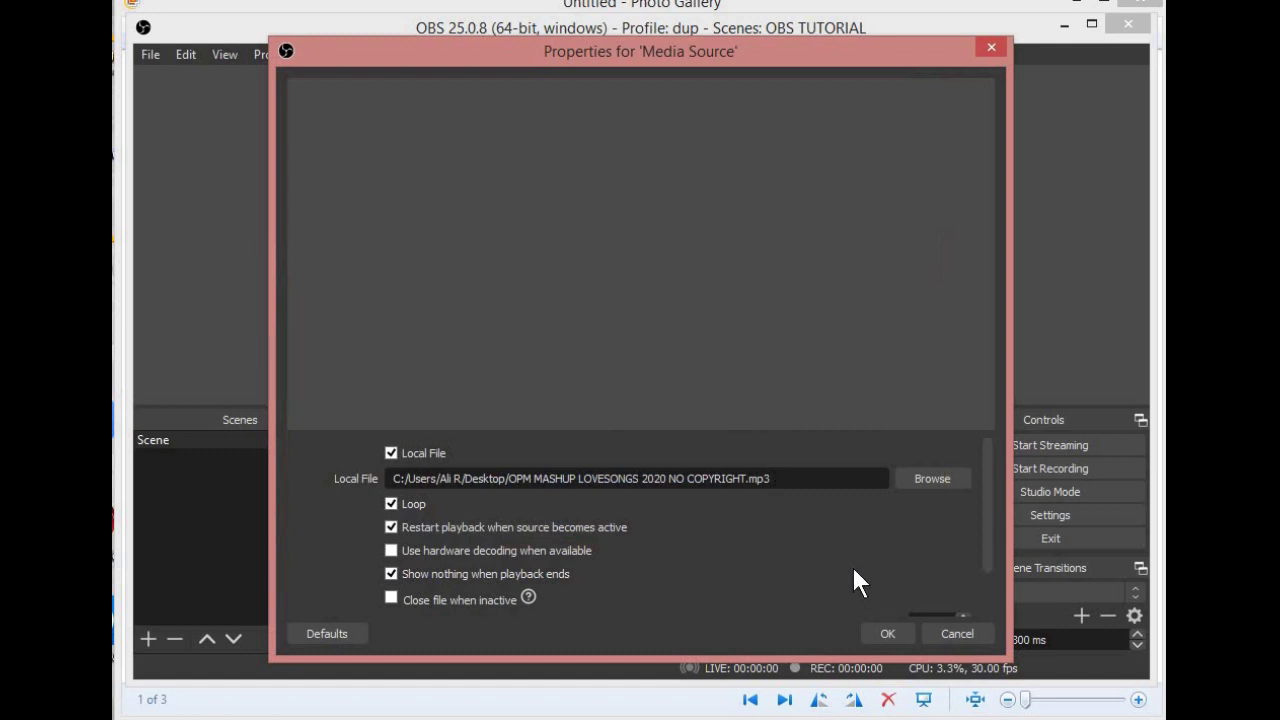
left_click(886, 634)
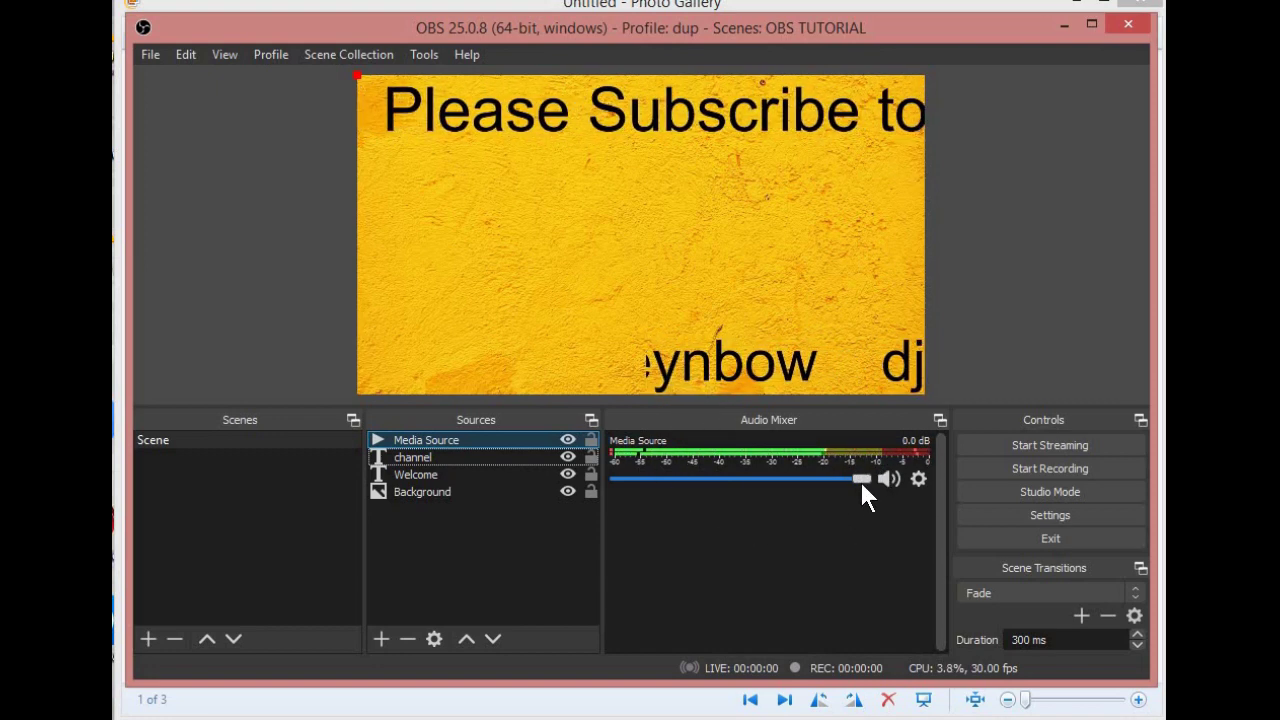
- Lower the music source's volume to -15.6 dB and open its advanced audio properties
left_click_drag(862, 478, 755, 479)
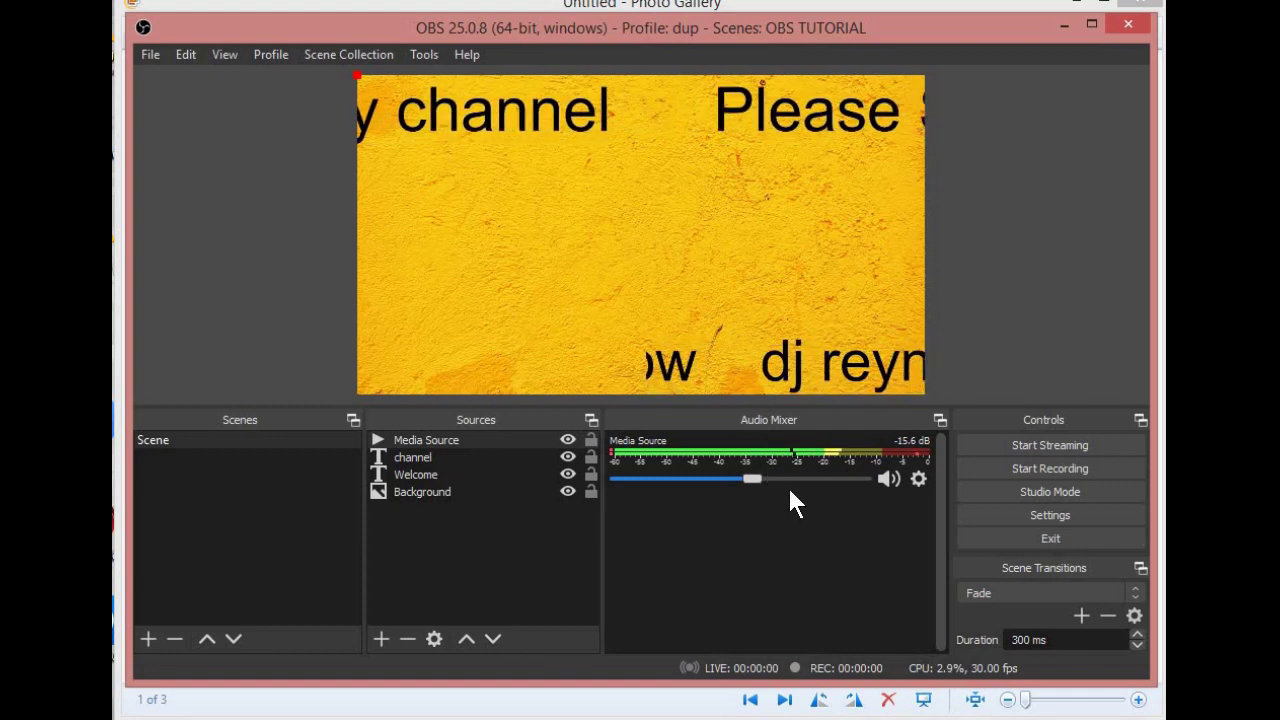
right_click(888, 476)
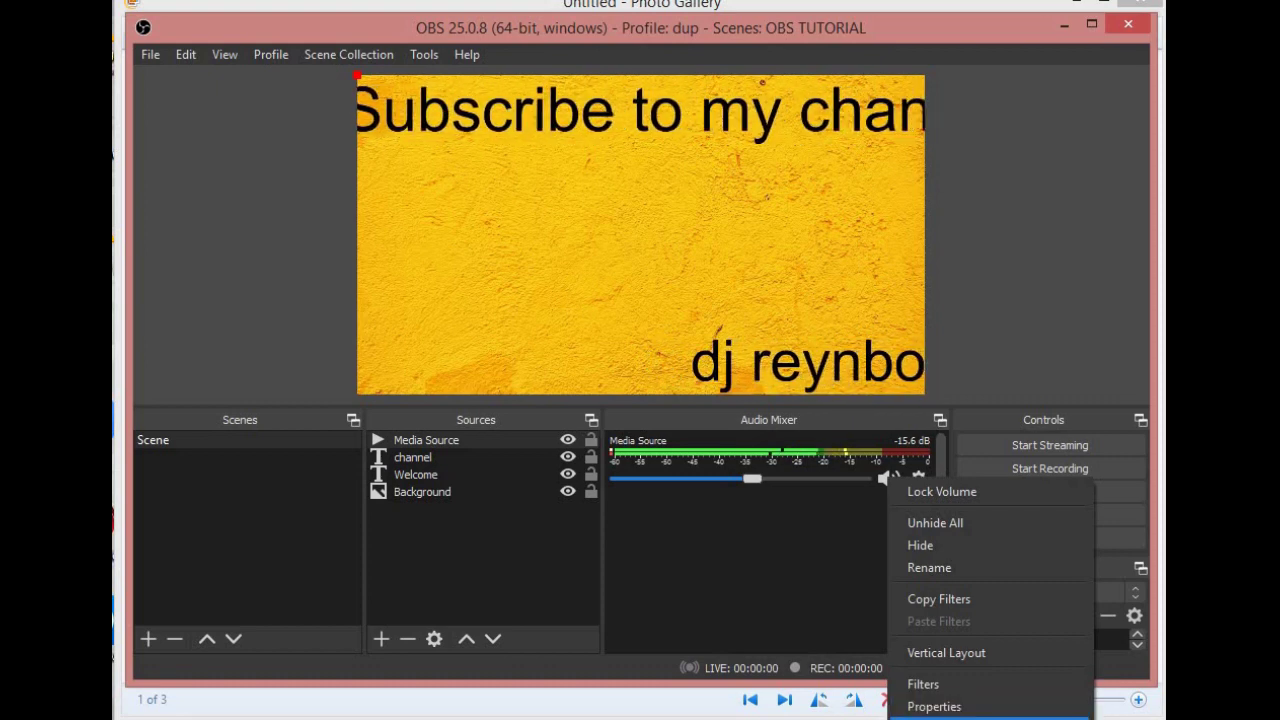
left_click(990, 717)
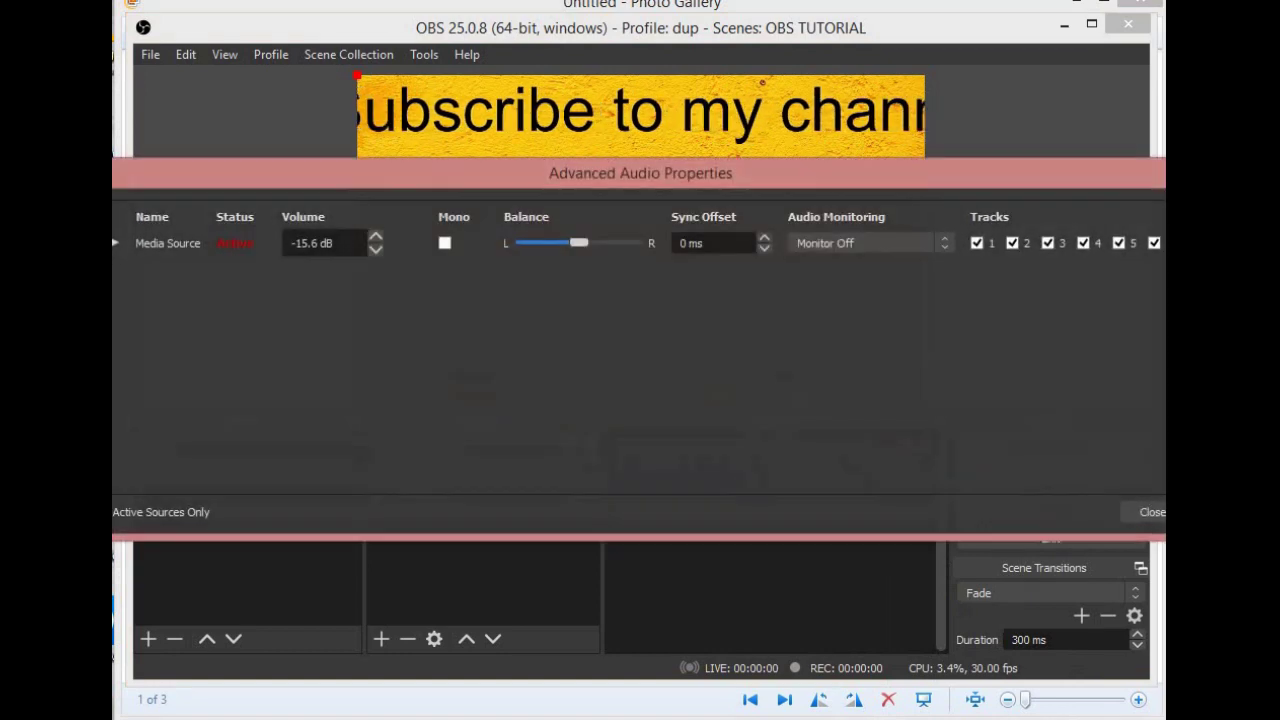
- Try Monitor and Output as the music source's audio monitoring mode, and switch it back to Monitor Off
left_click(944, 240)
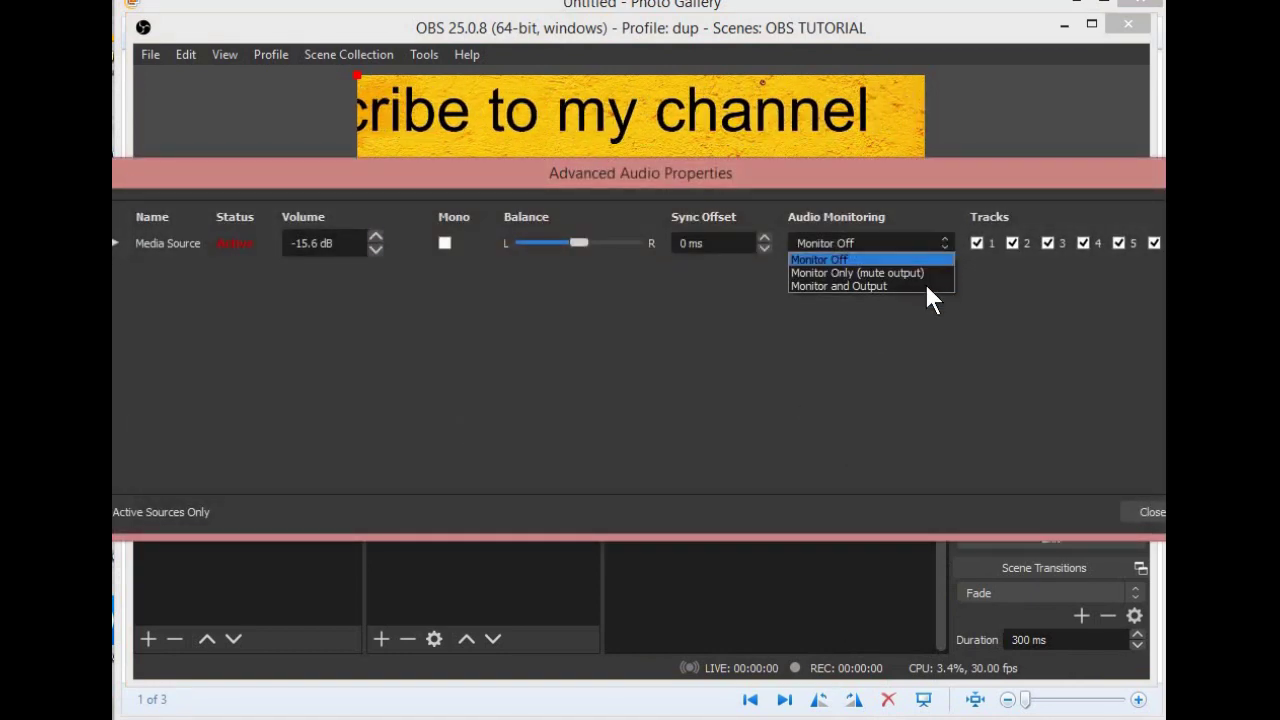
left_click(929, 286)
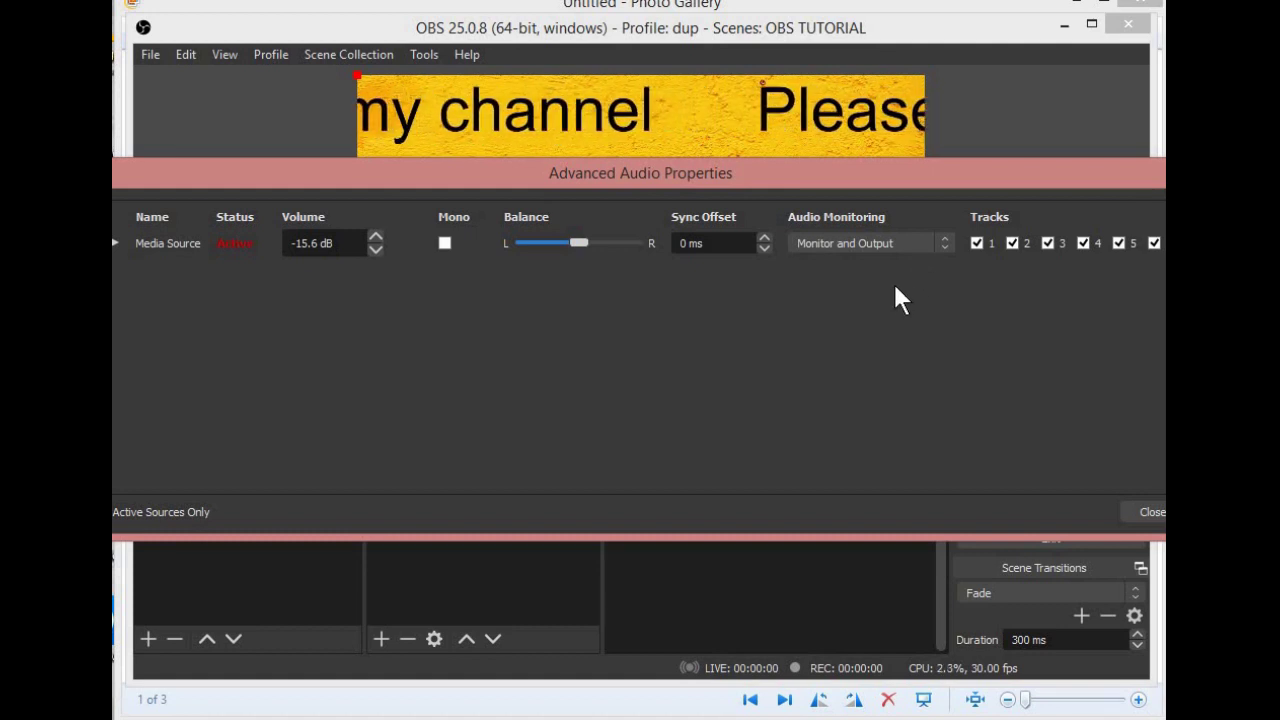
left_click(944, 243)
left_click(940, 259)
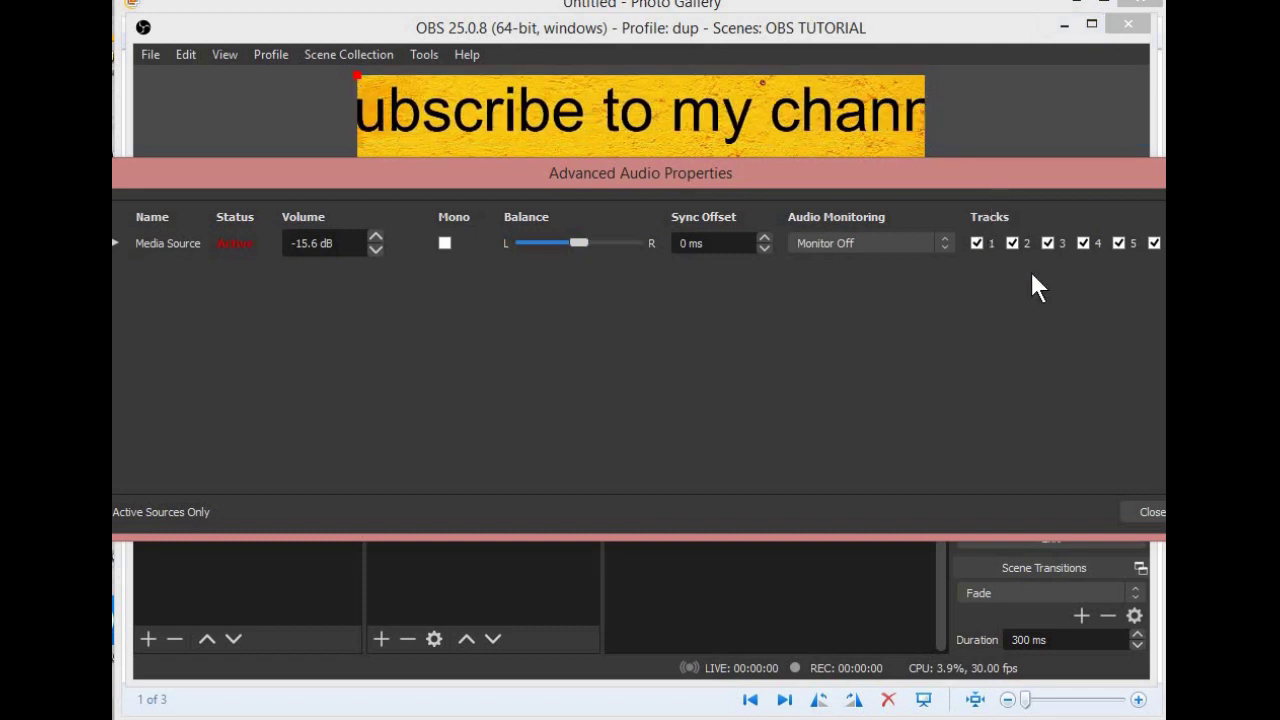
- Disable every audio track except track 1 for the music source and close the advanced audio properties
left_click(1013, 243)
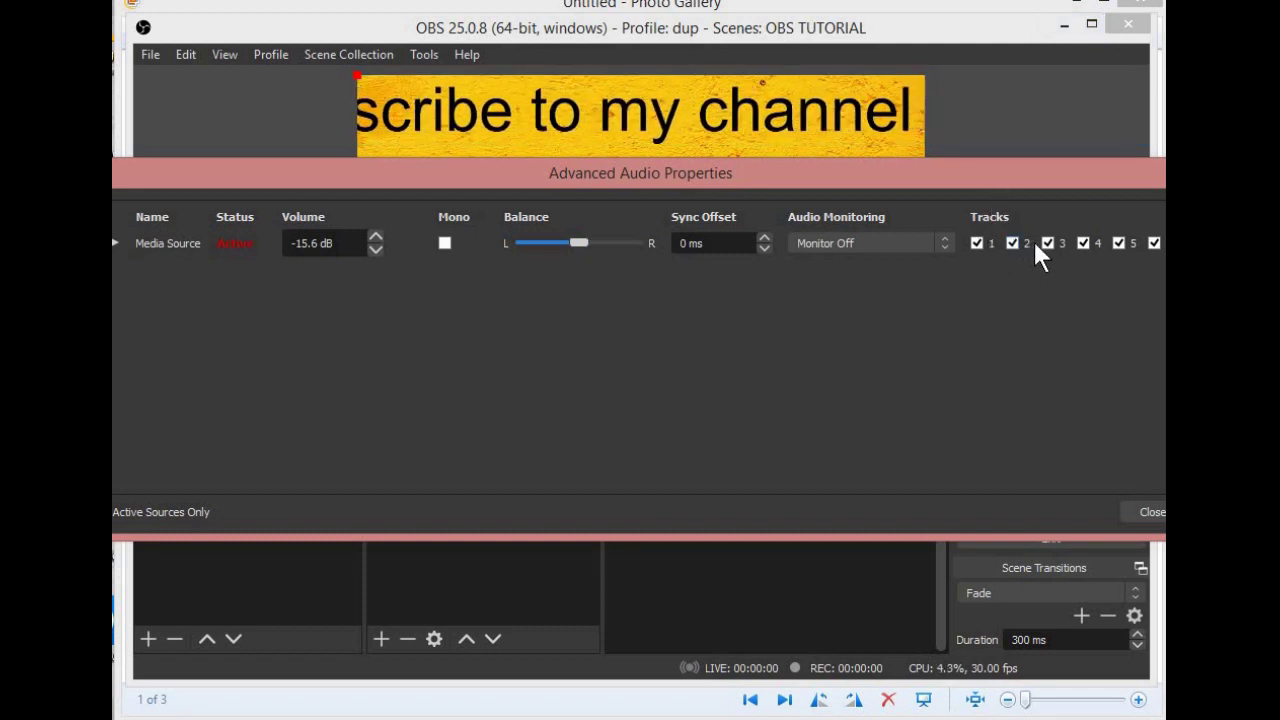
left_click(1048, 242)
left_click(1118, 243)
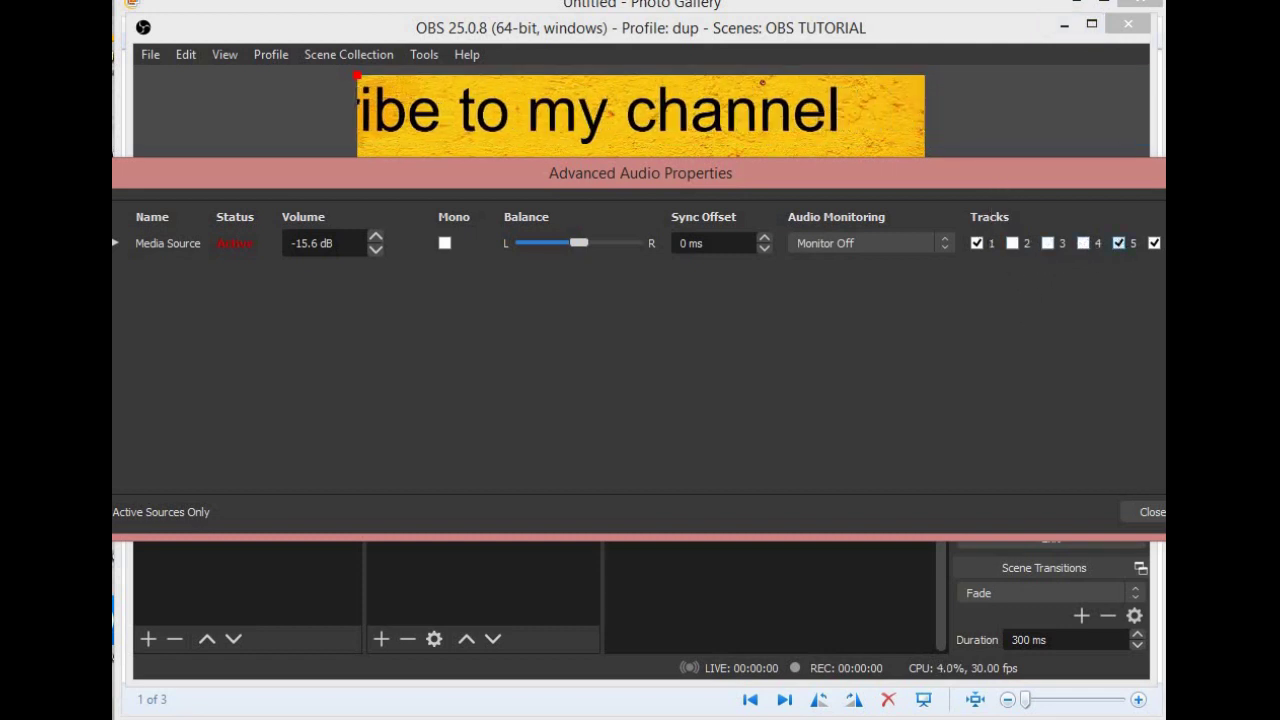
left_click(1154, 243)
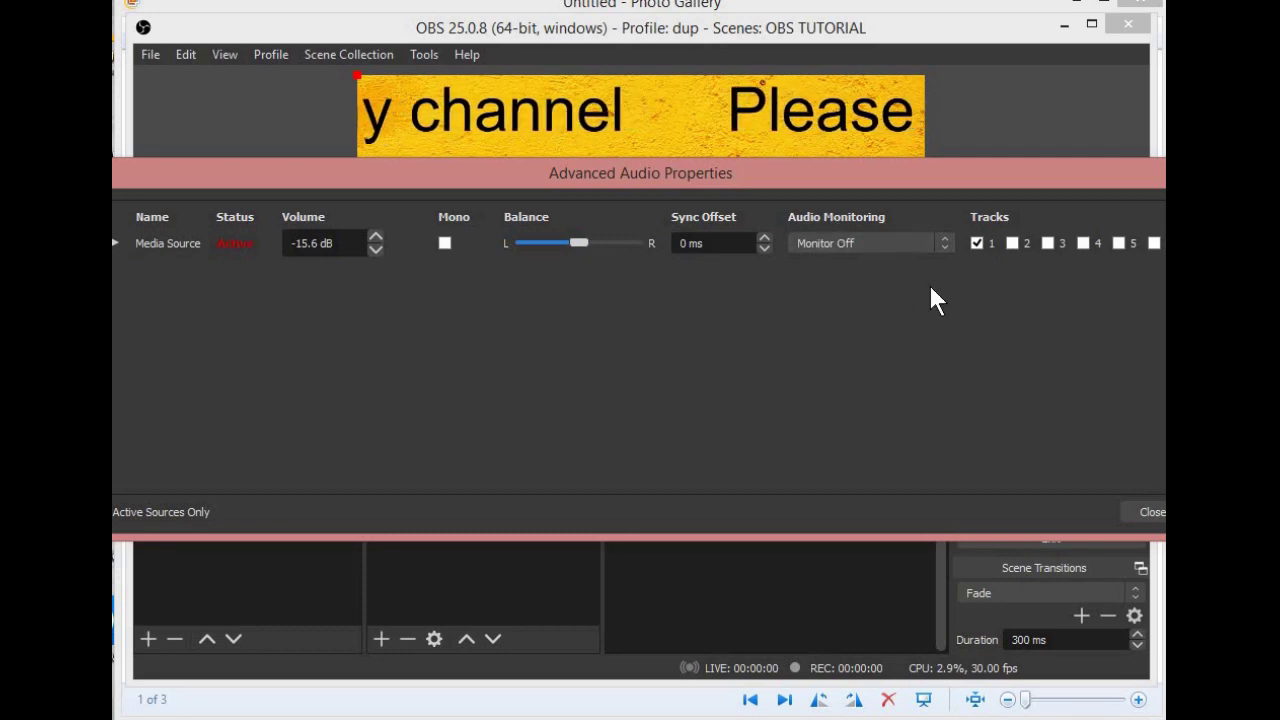
left_click(1146, 514)
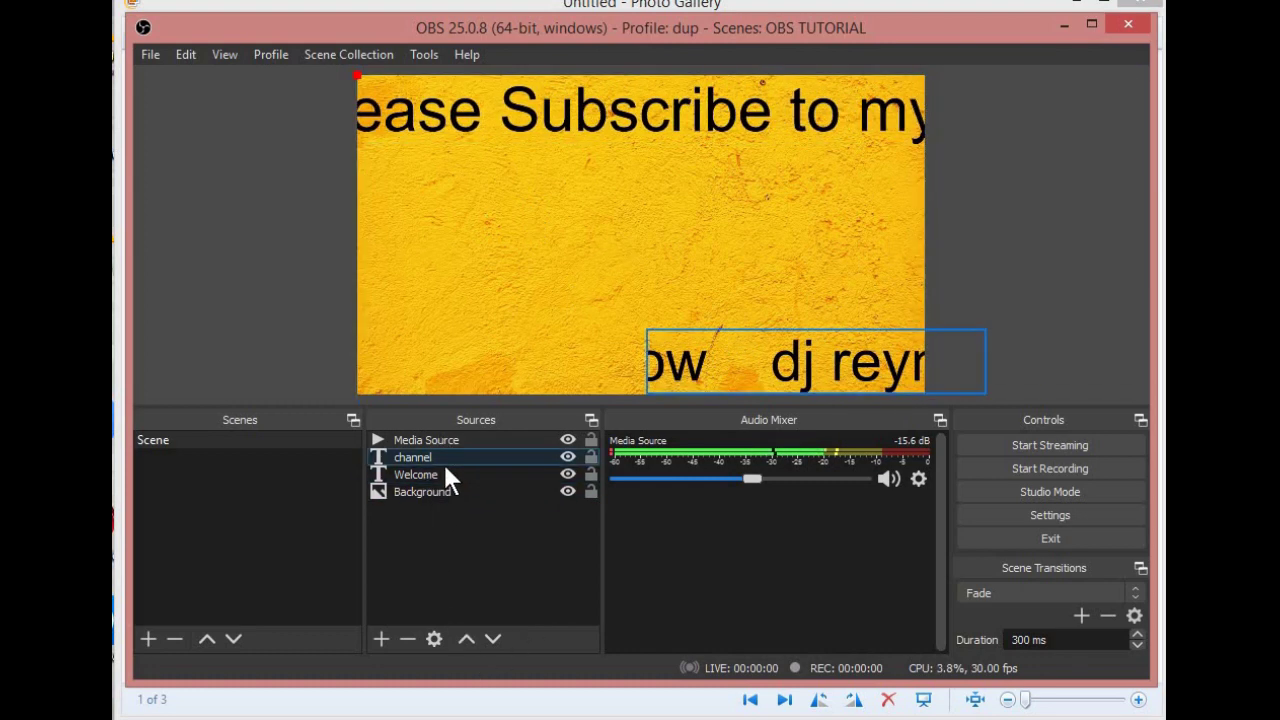
- Add an image source showing Untitled.jpg from the Desktop, and fit it at reduced size against the canvas's left edge between the two scrolling texts
left_click(382, 638)
left_click(447, 405)
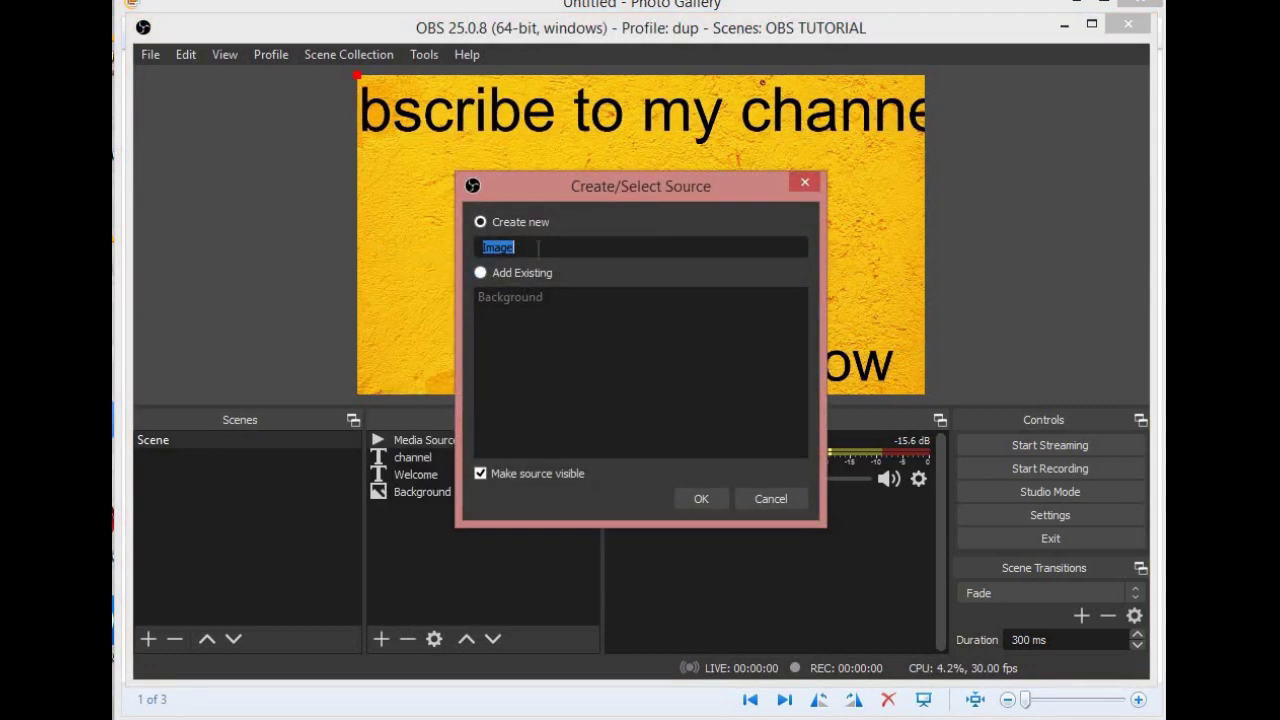
left_click(704, 499)
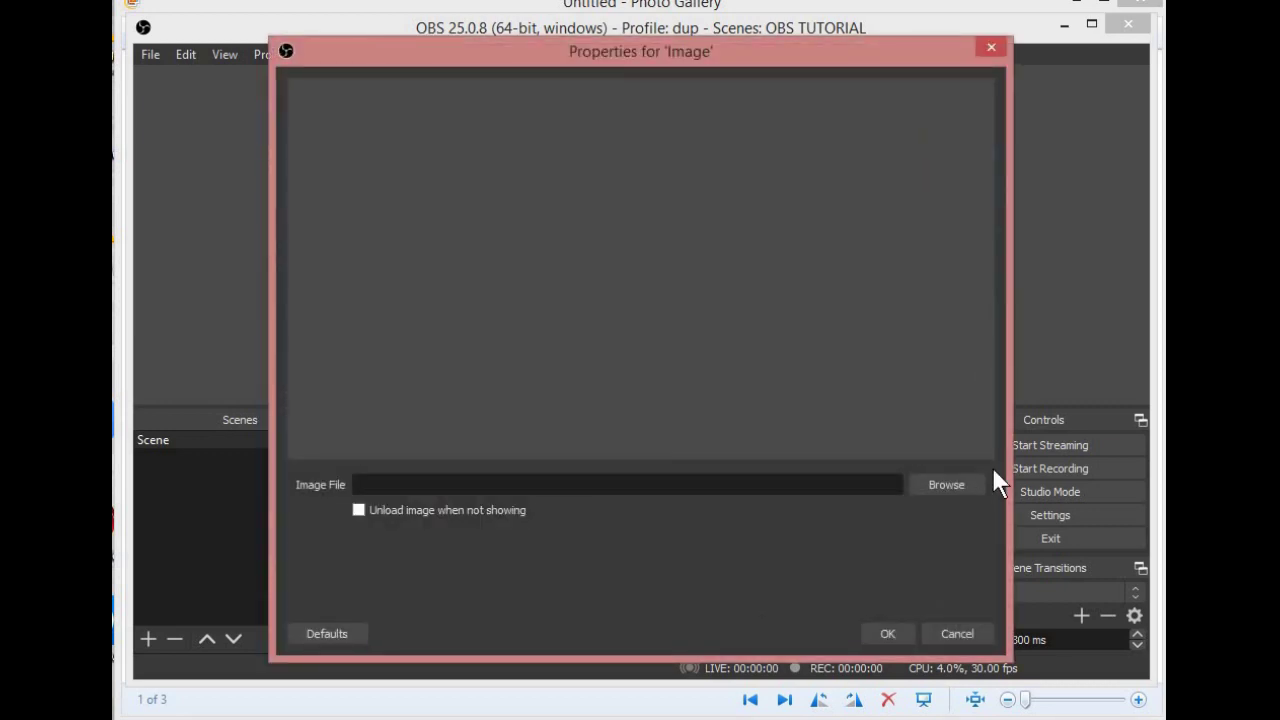
left_click(968, 488)
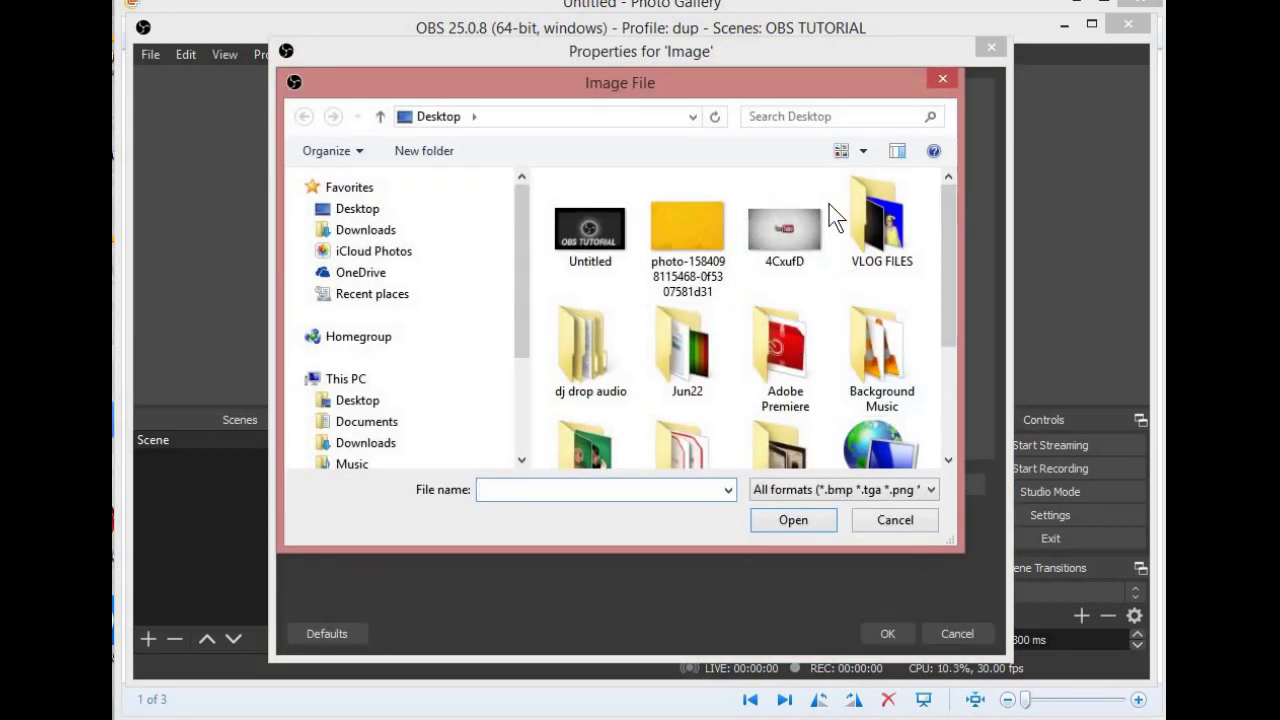
left_click(791, 241)
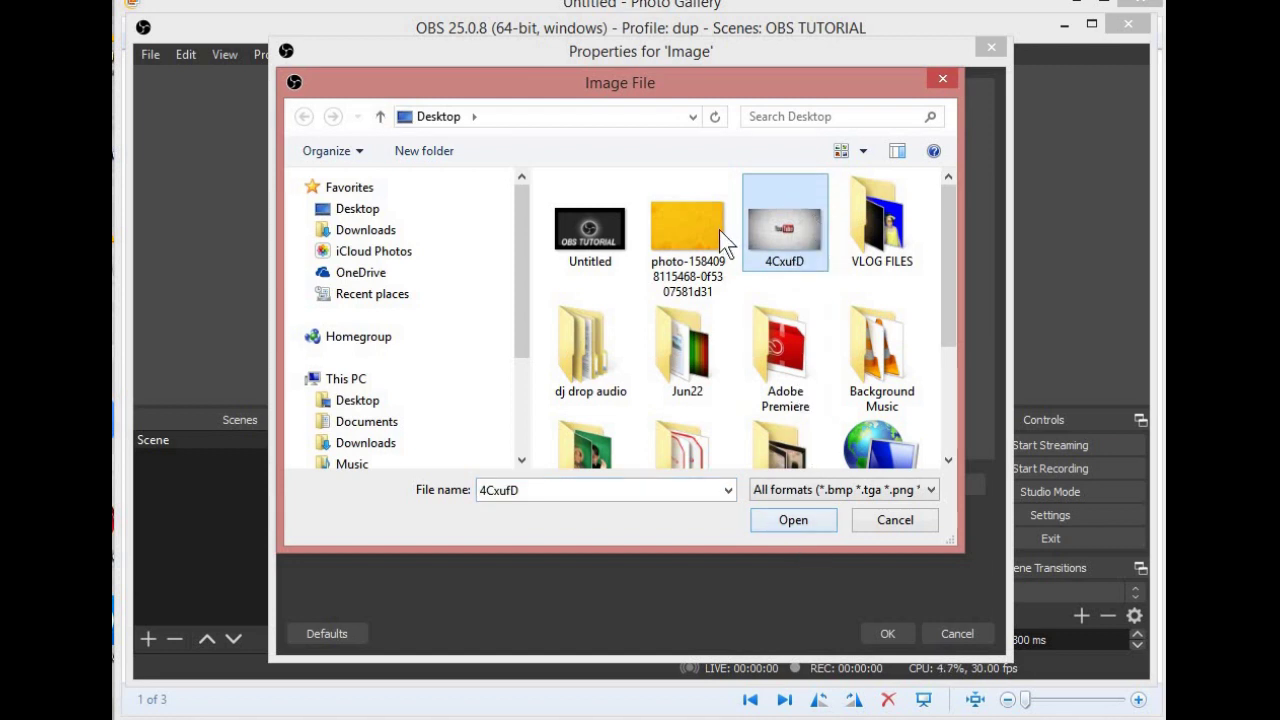
left_click(616, 250)
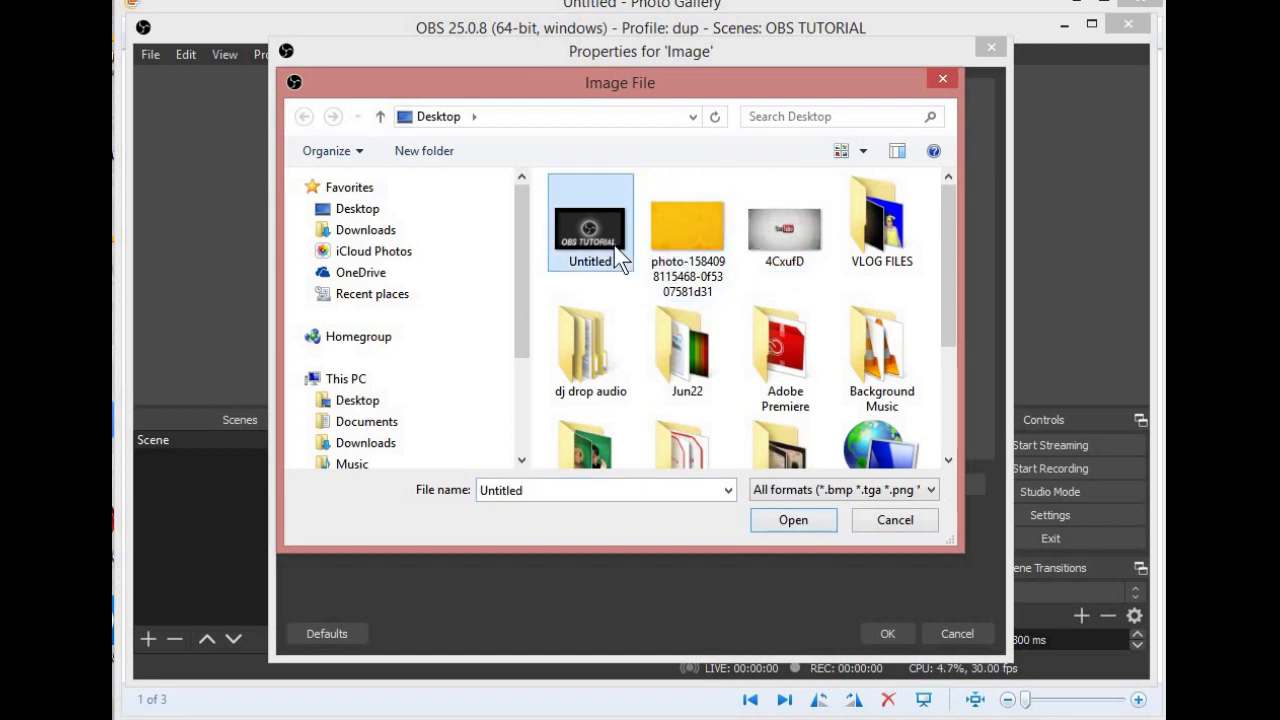
left_click(806, 521)
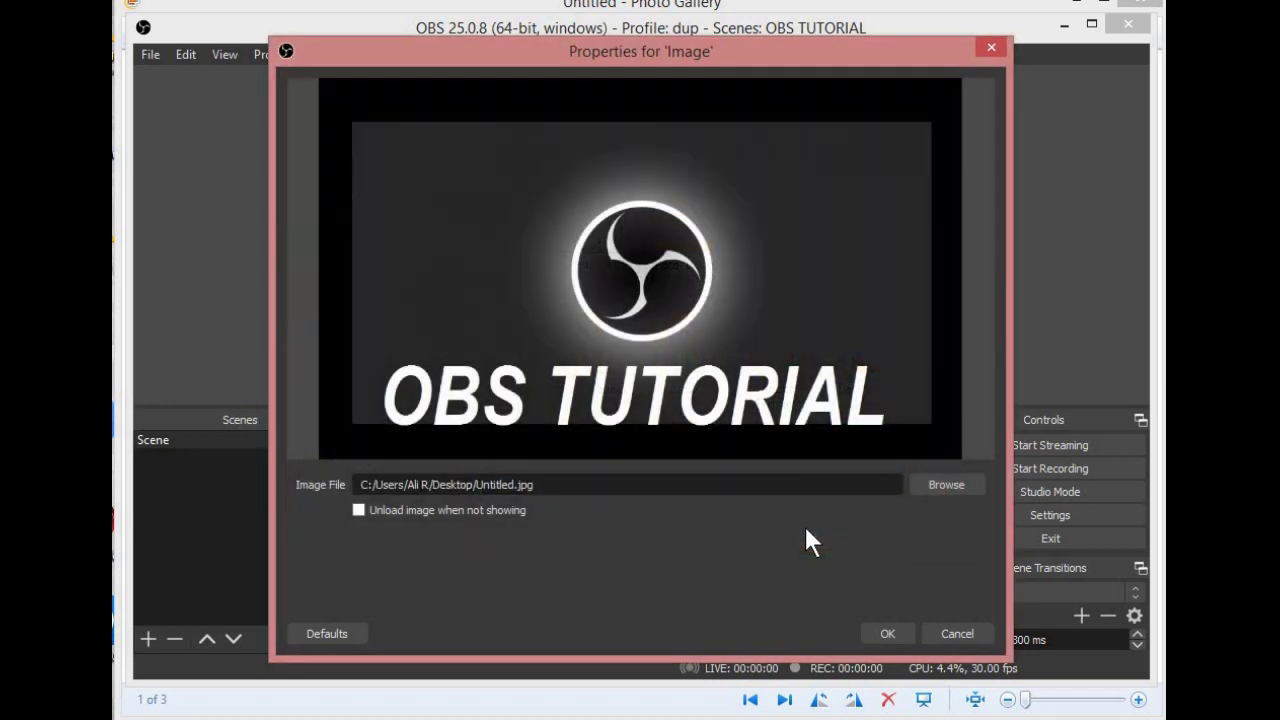
left_click(887, 633)
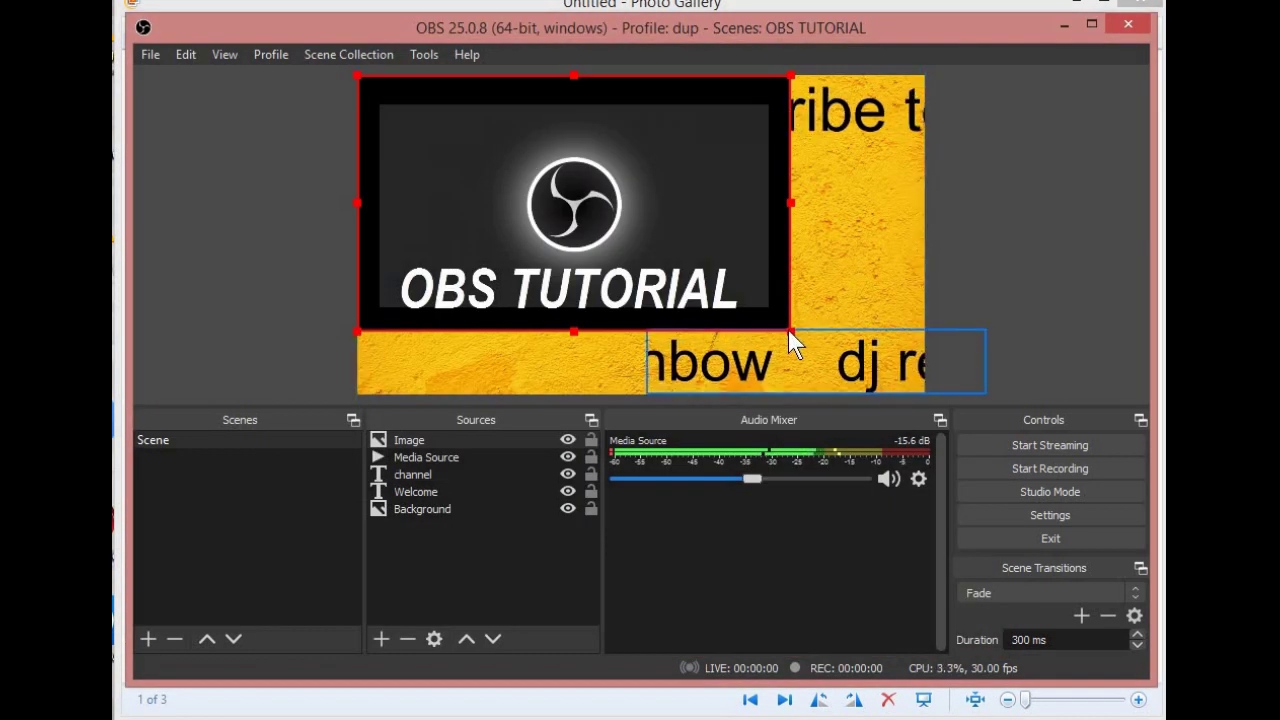
left_click_drag(731, 275, 561, 245)
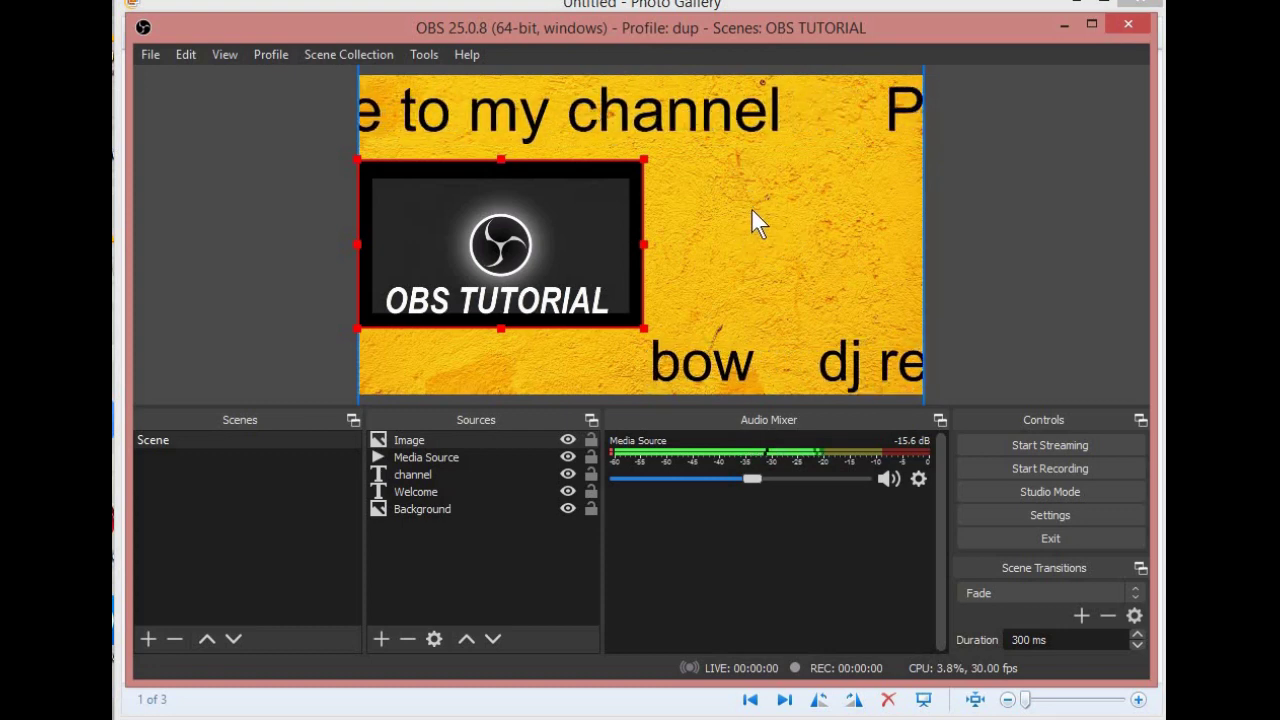
- Add a second looping media source that plays Greystone Park.mp4 from the VLOG FILES folder
left_click(381, 639)
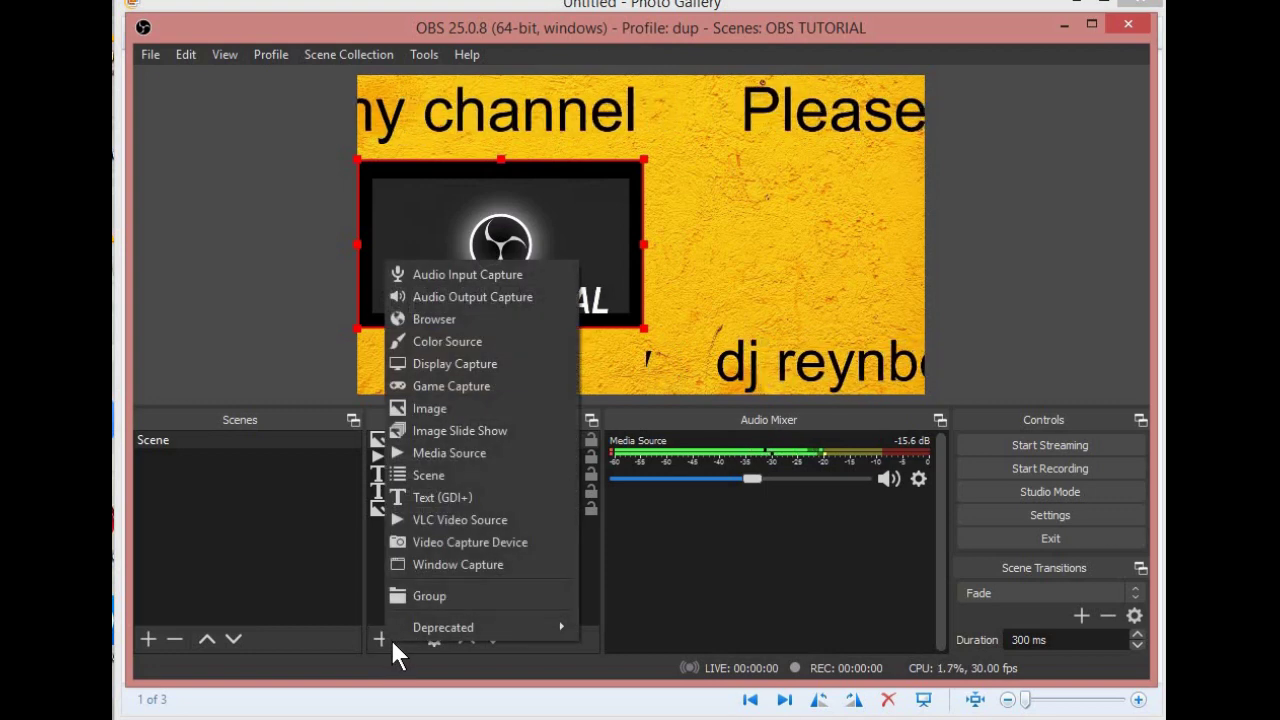
left_click(472, 454)
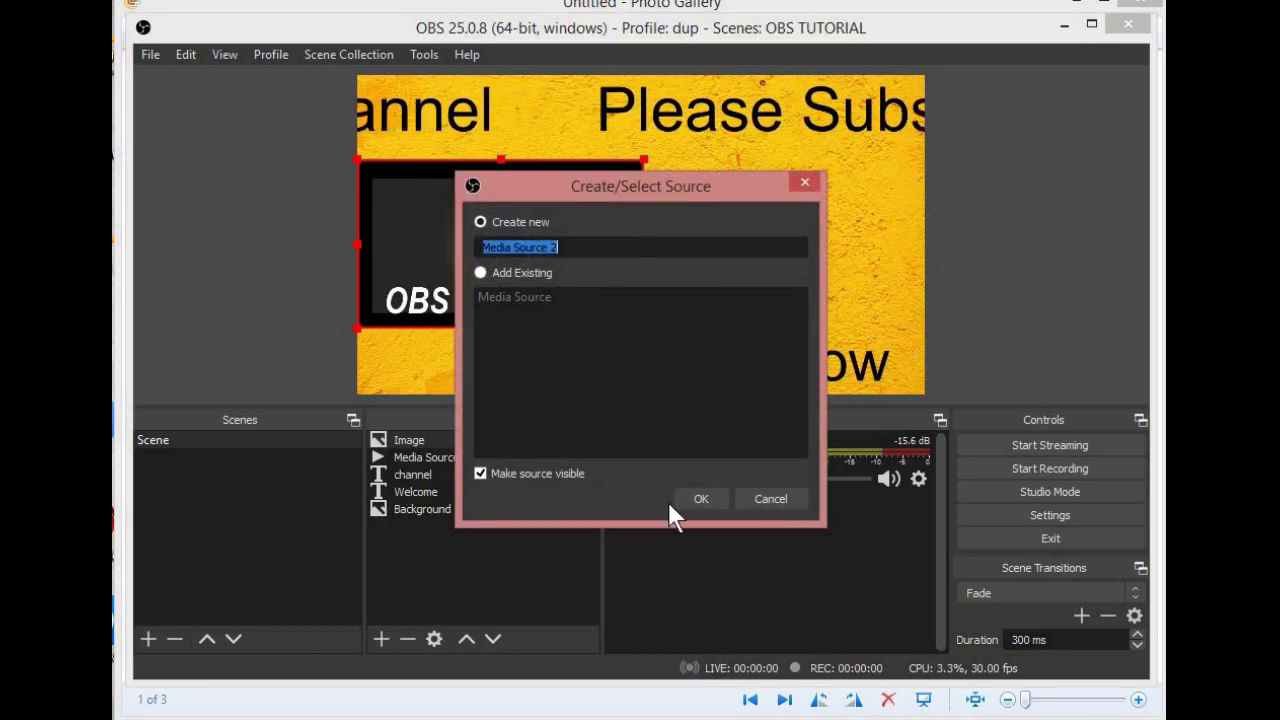
left_click(699, 499)
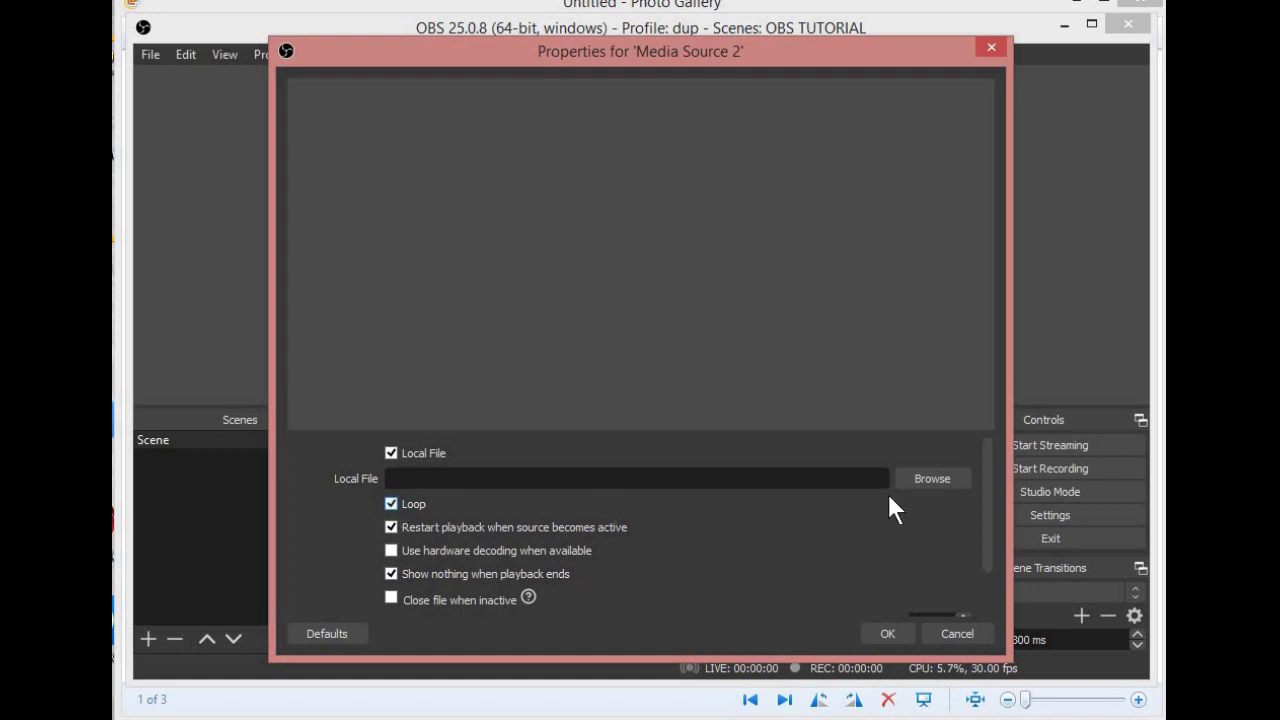
left_click(941, 479)
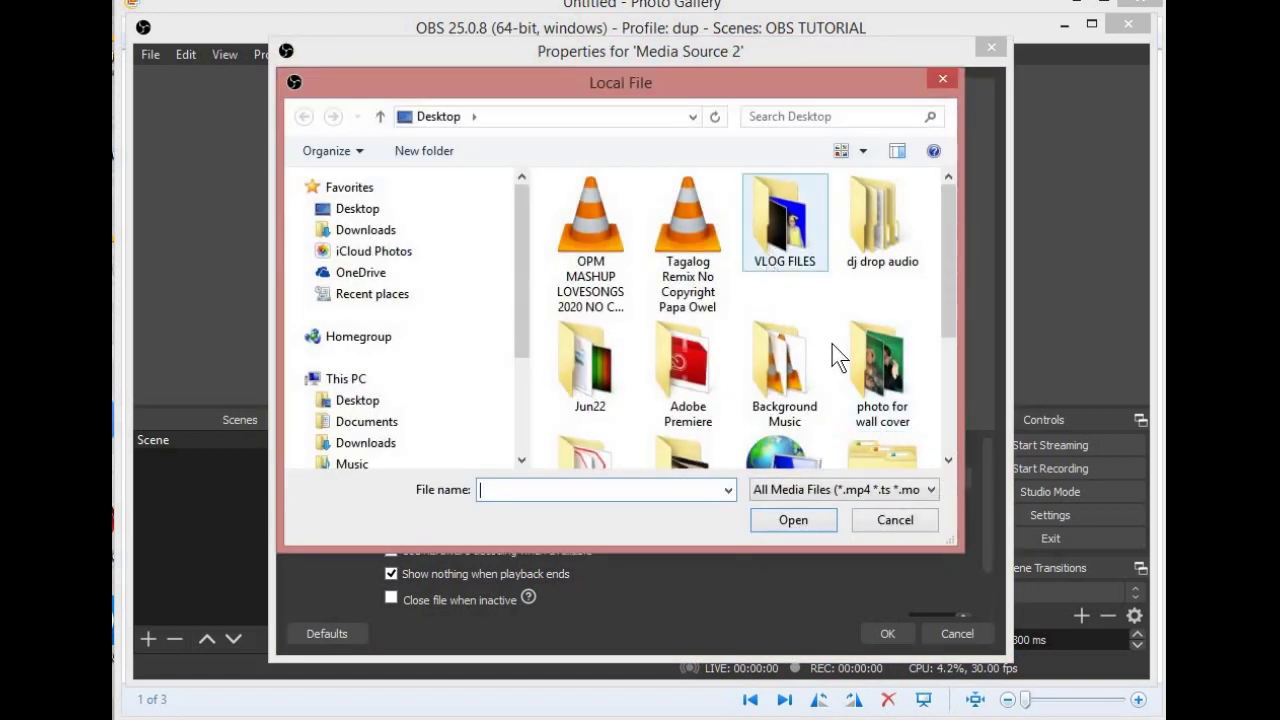
double_click(790, 250)
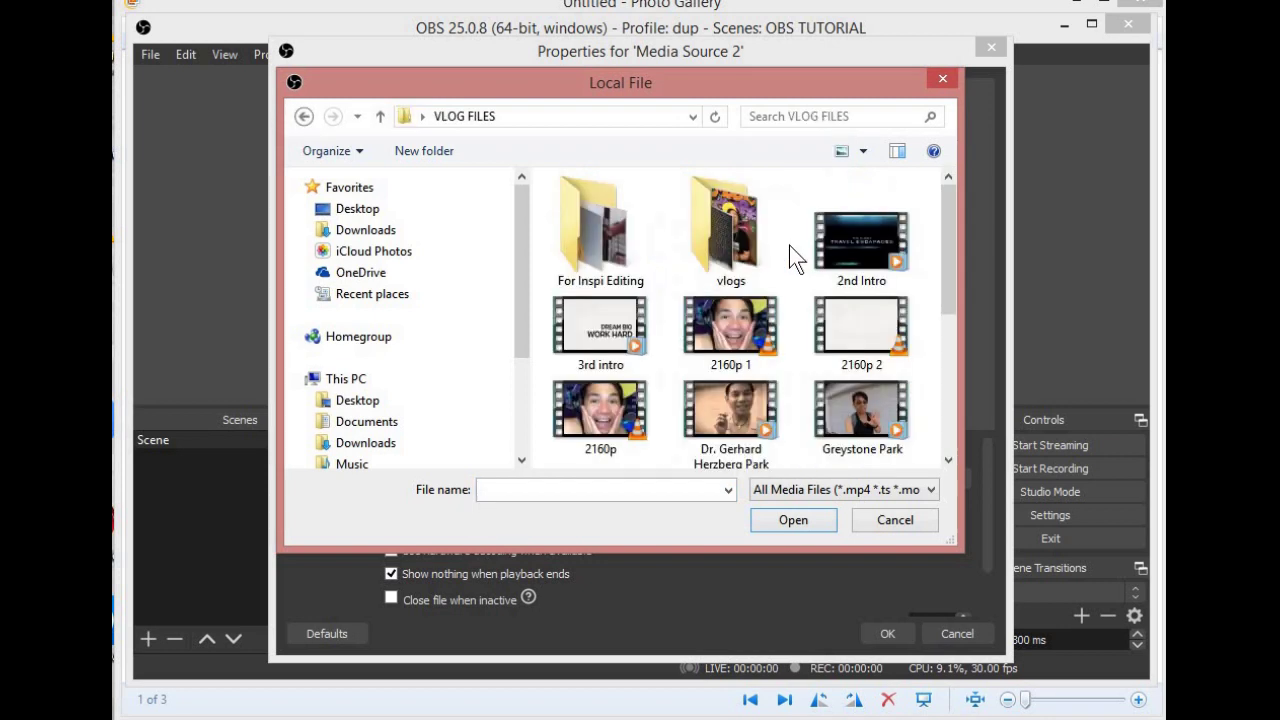
left_click(865, 242)
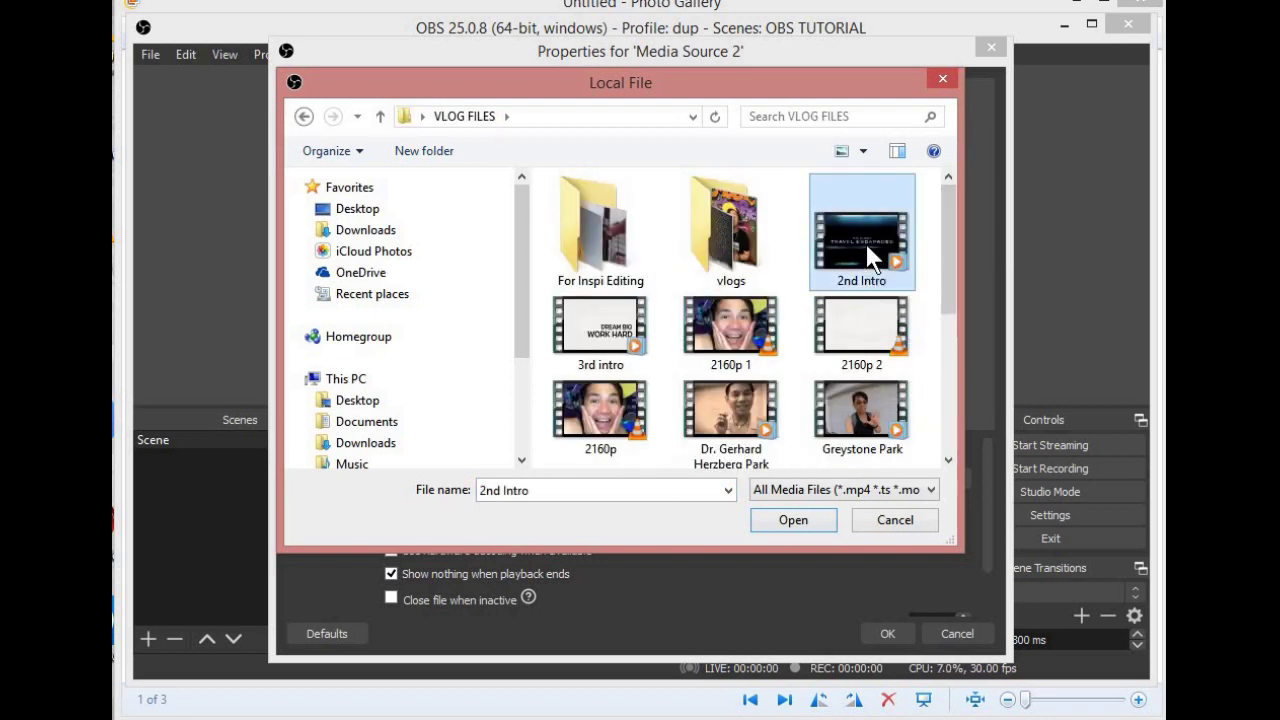
left_click(871, 420)
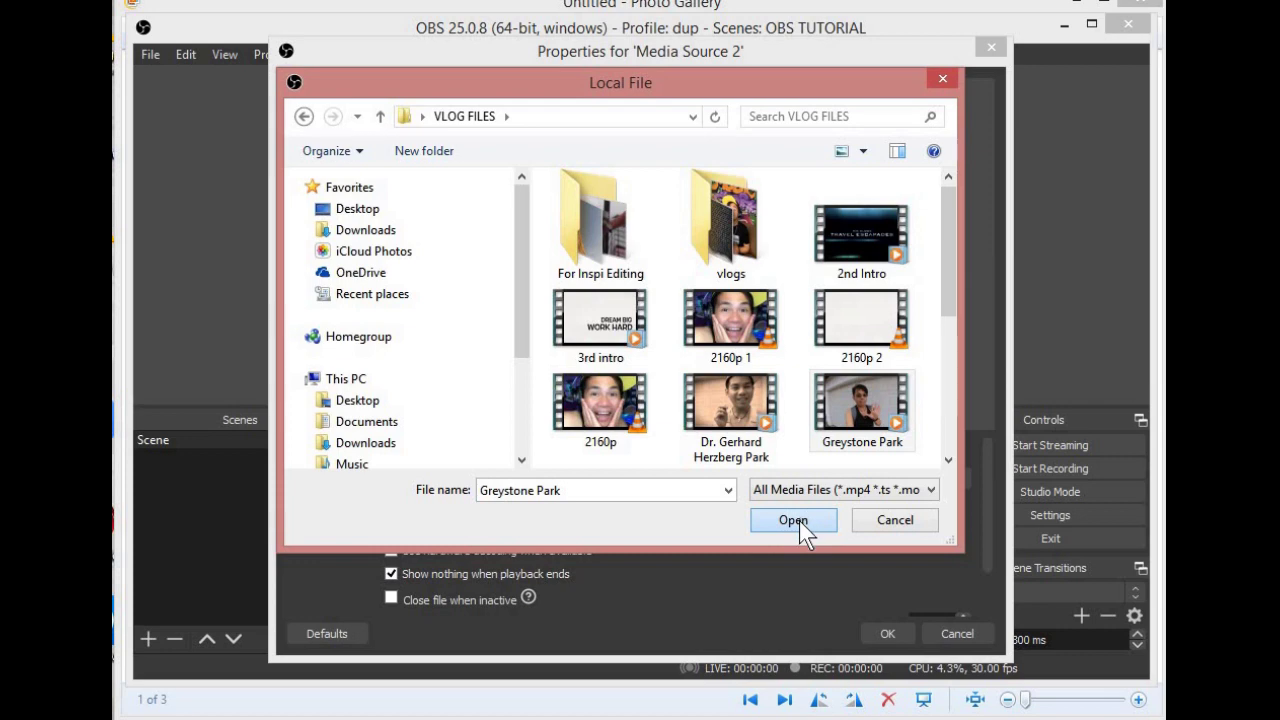
left_click(799, 520)
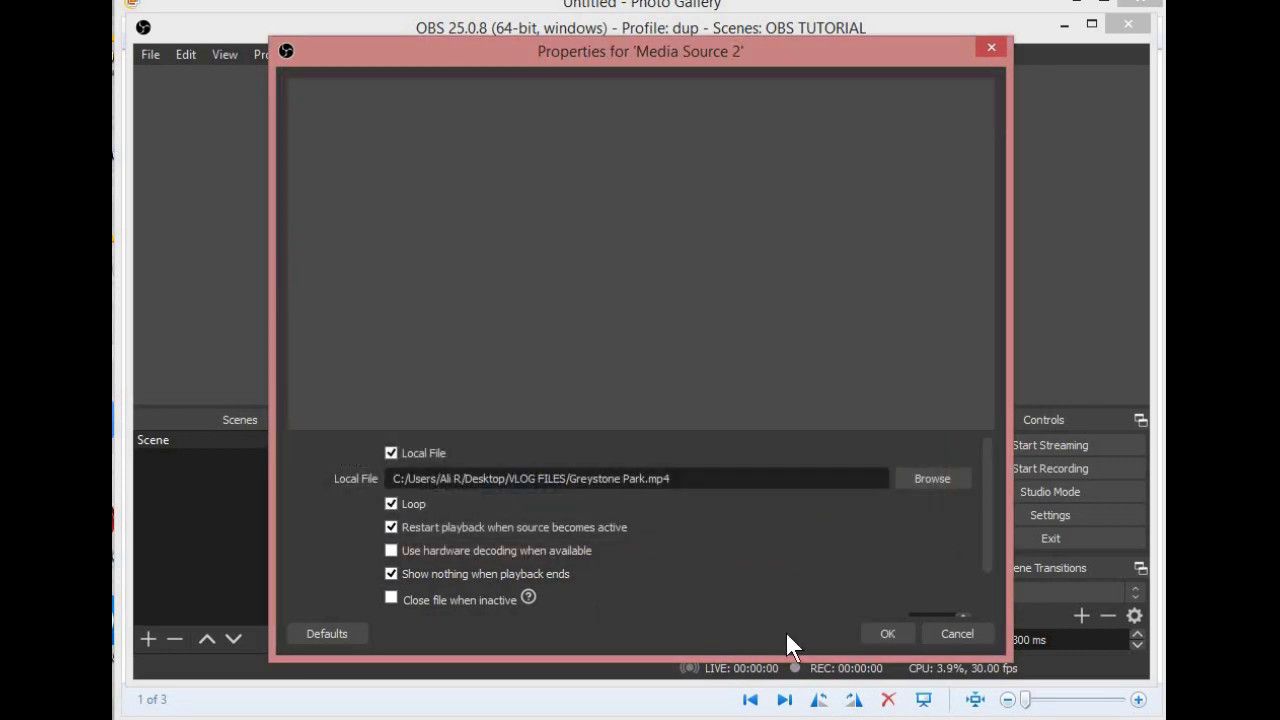
left_click(899, 631)
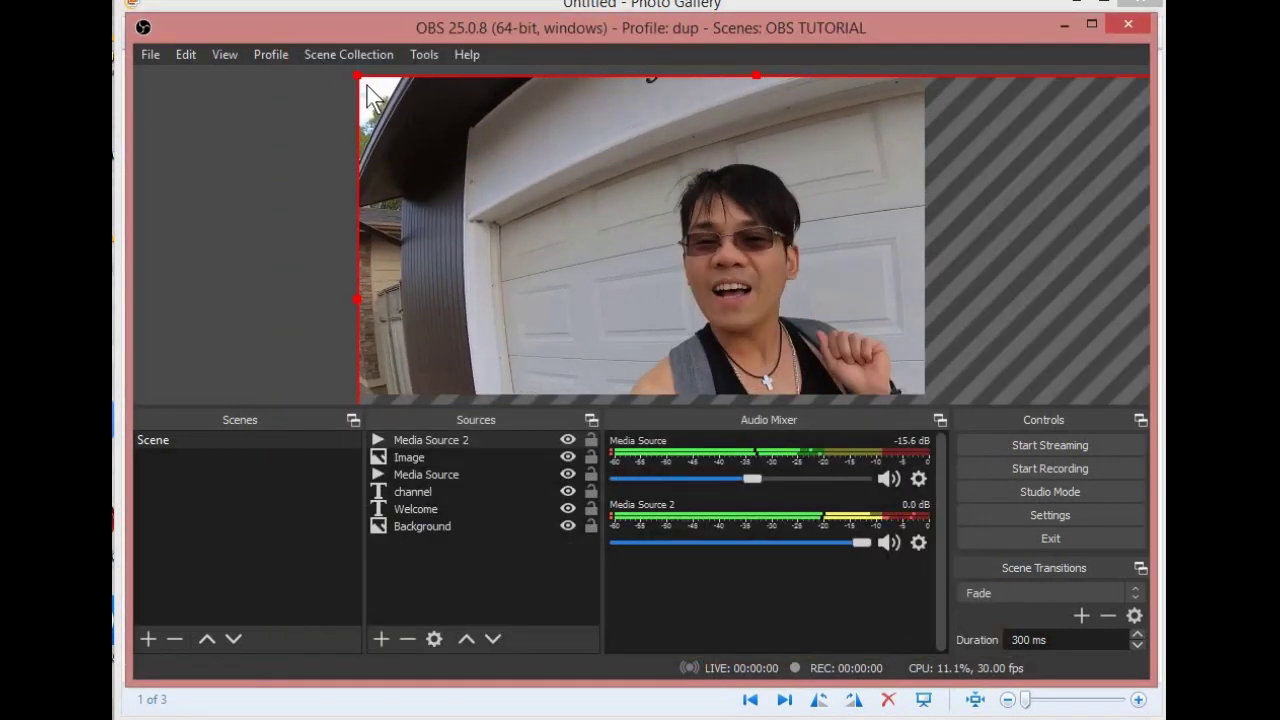
- Shrink the Greystone Park video and place it directly to the right of the OBS TUTORIAL image on the canvas
left_click_drag(382, 93, 710, 230)
left_click_drag(619, 163, 736, 237)
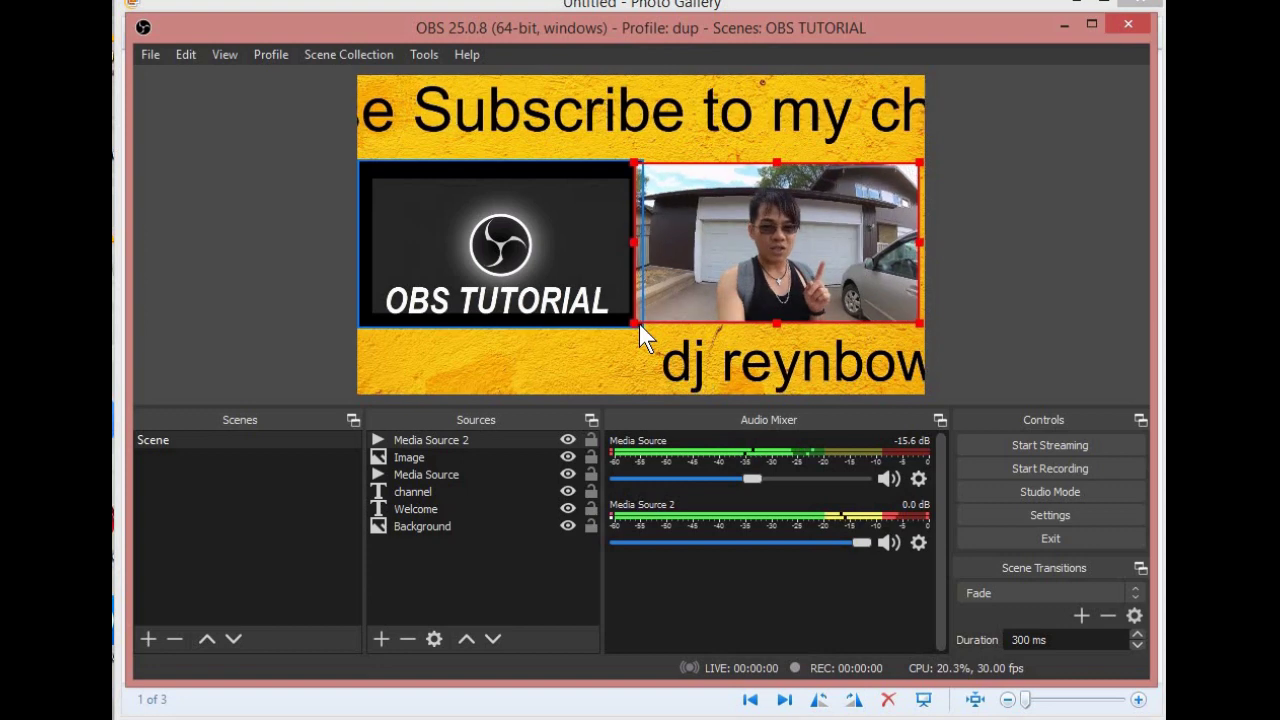
- Enlarge the Greystone Park video slightly so it covers the OBS TUTORIAL image's inner black border and matches the image's height
left_click_drag(639, 324, 622, 322)
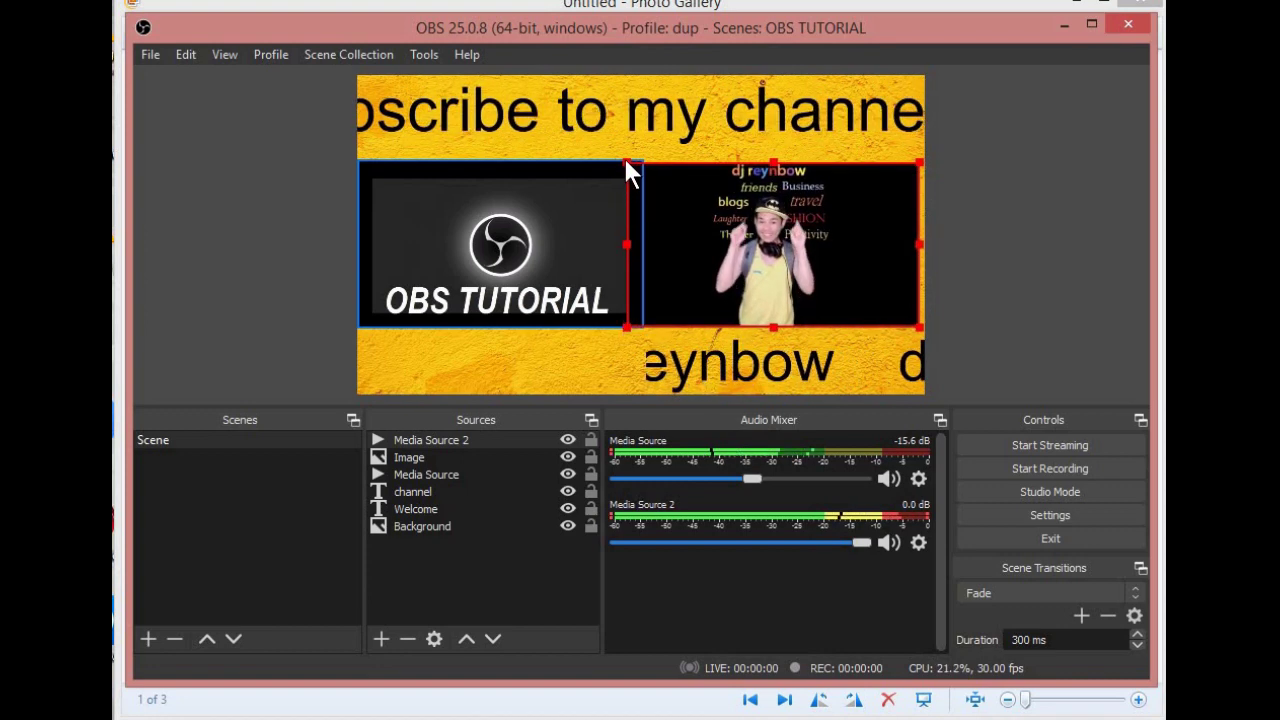
left_click_drag(626, 163, 621, 159)
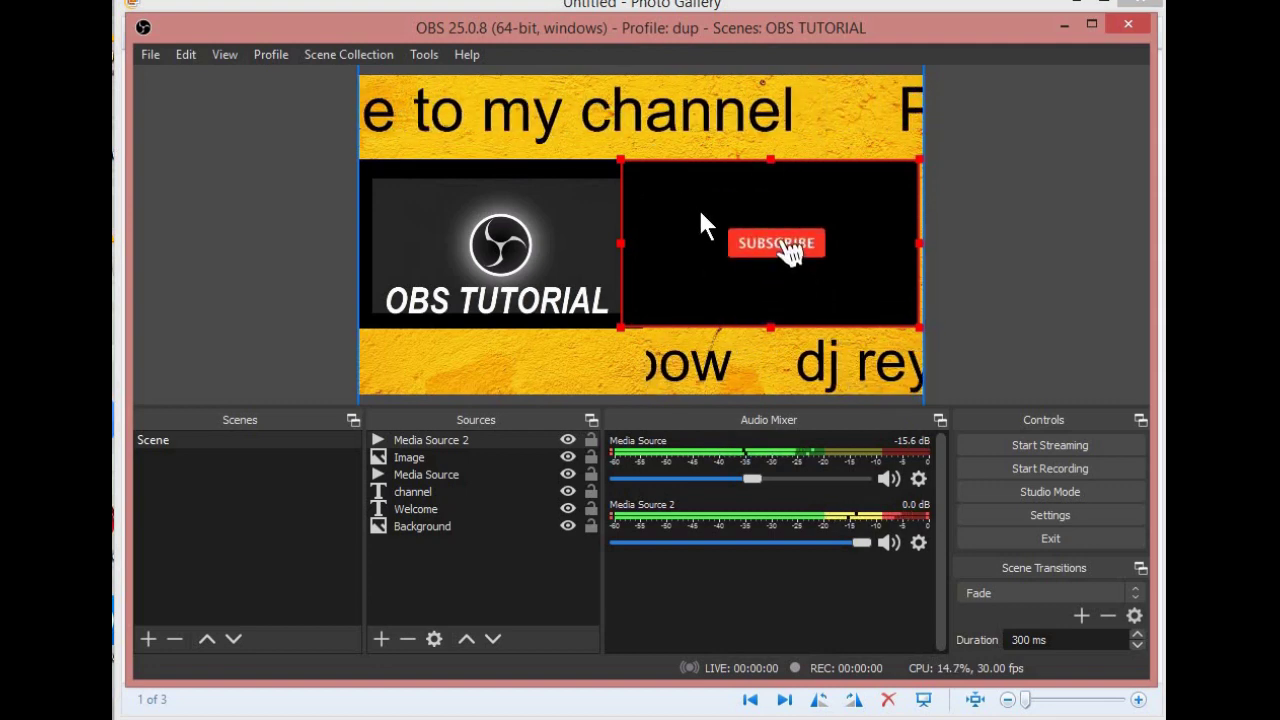
left_click(701, 362)
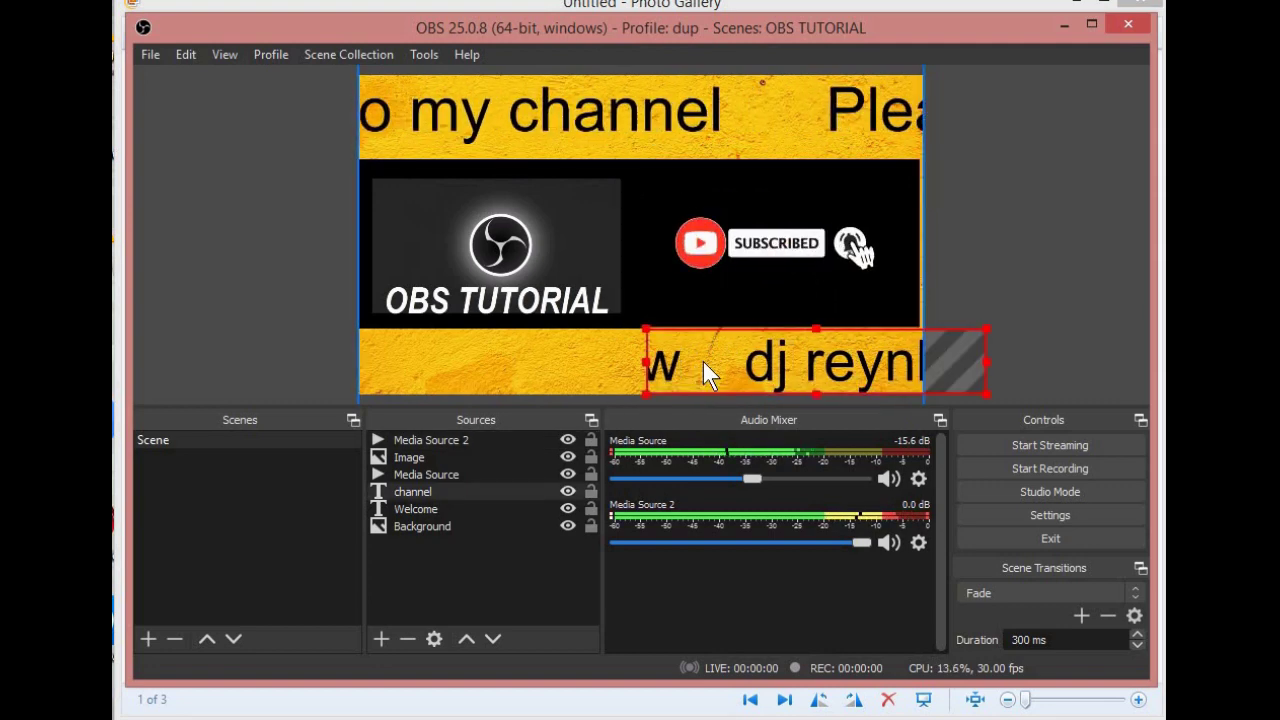
left_click(743, 214)
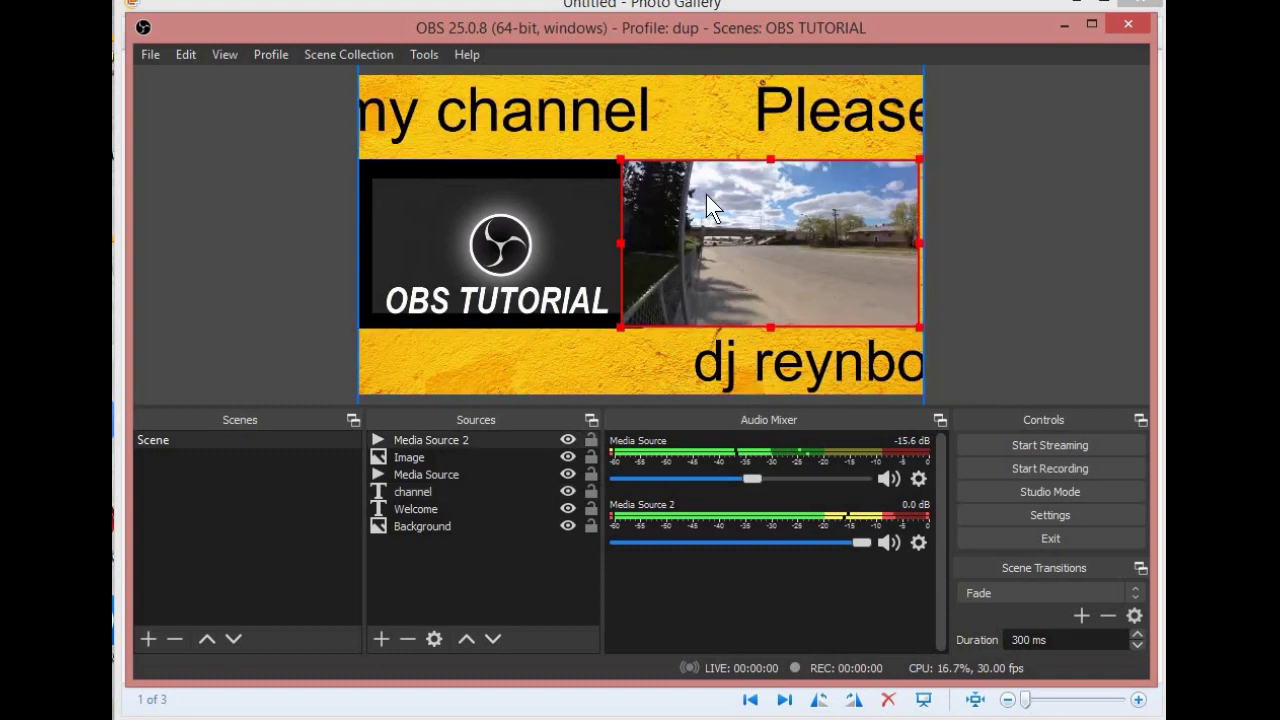
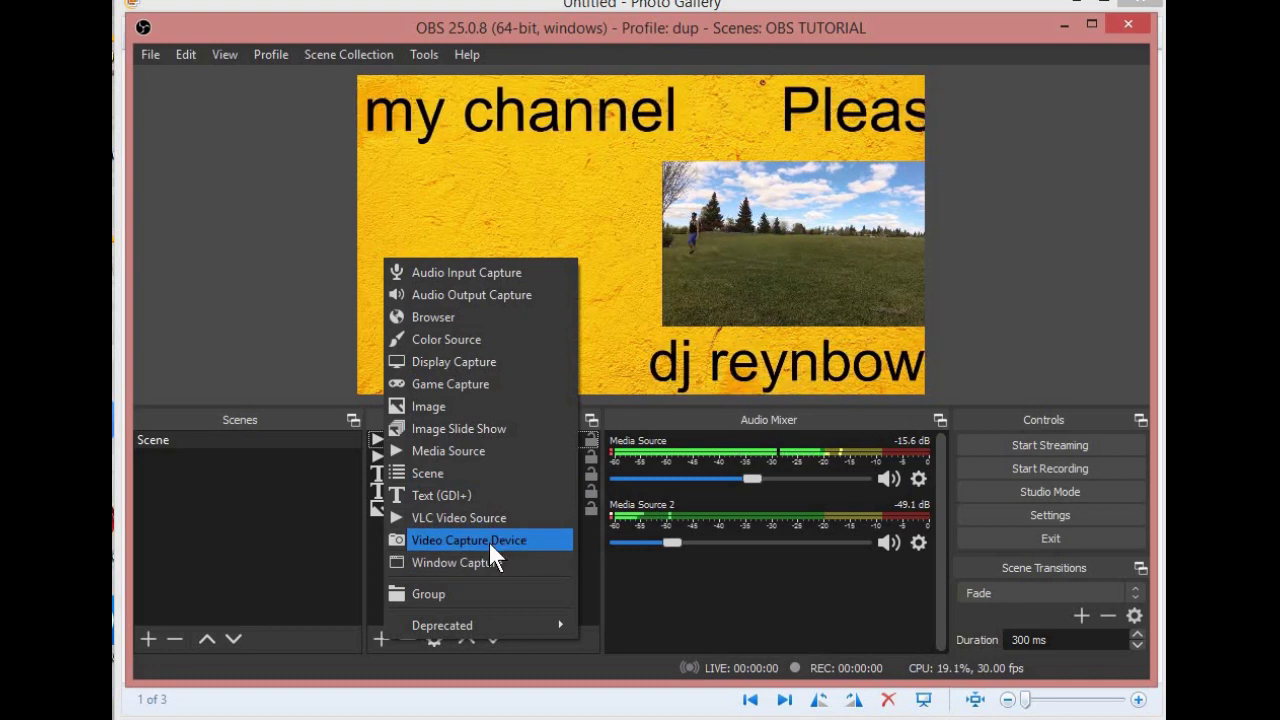
- Add a new video capture device source that uses the Lenovo EasyCamera with its default settings
left_click(488, 540)
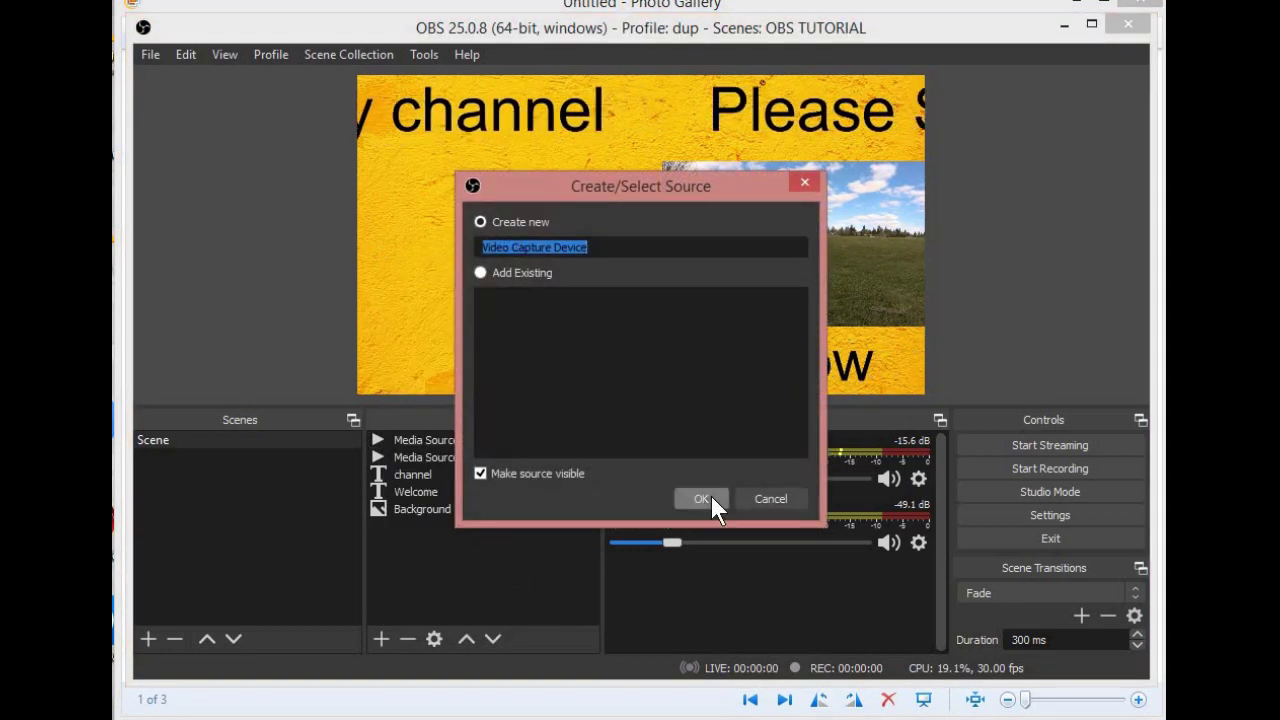
left_click(711, 496)
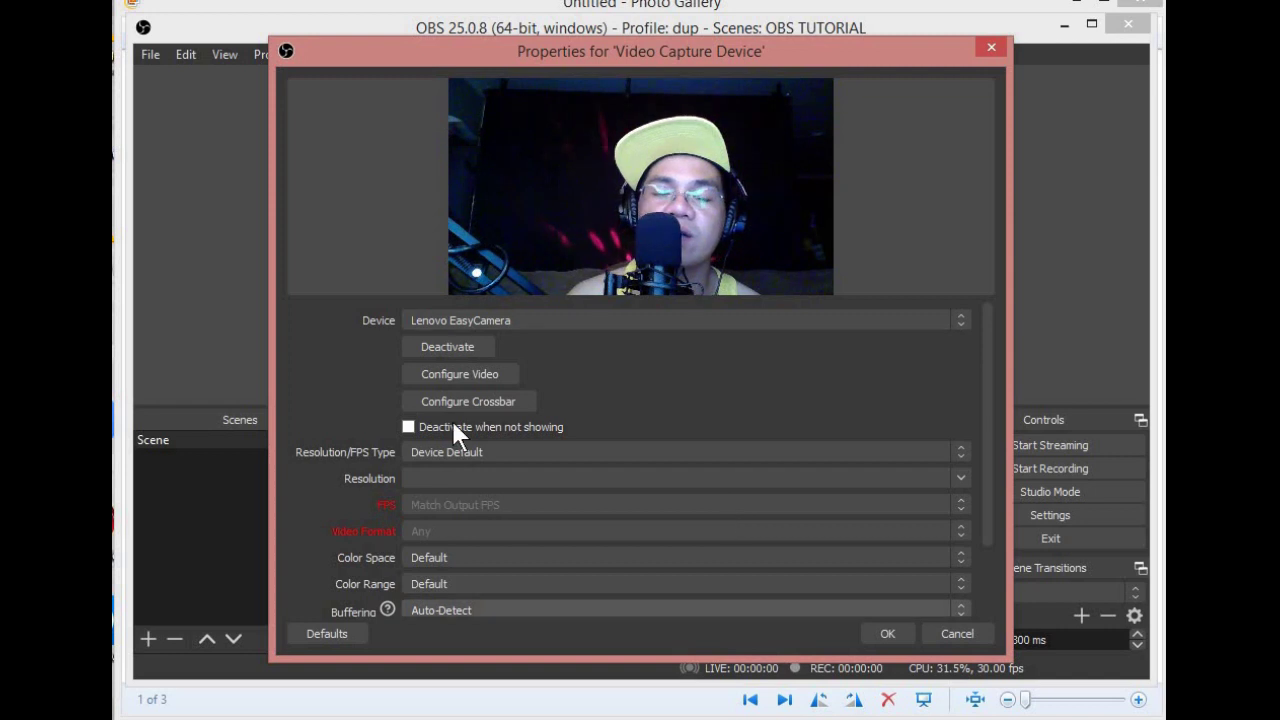
left_click(884, 631)
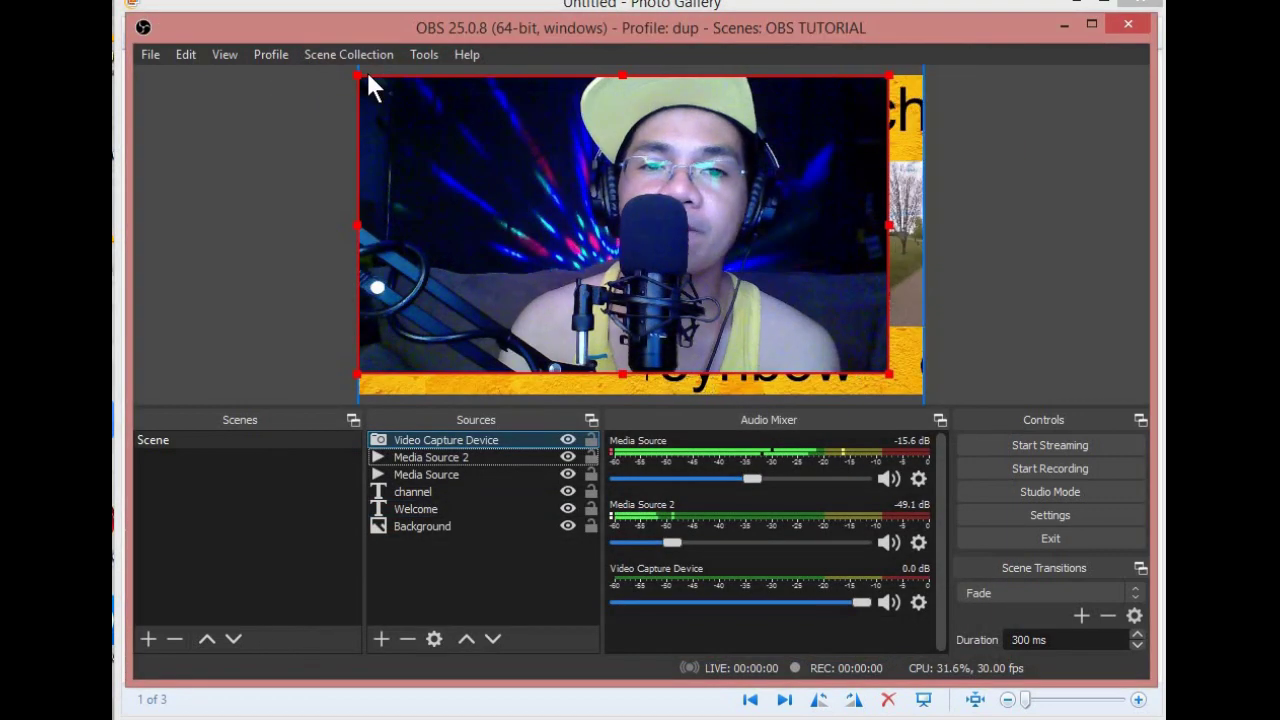
- Shrink the webcam feed to fit between the scrolling texts at the canvas's left edge beside the video, and hide its source
left_click_drag(357, 75, 485, 148)
left_click_drag(589, 165, 684, 196)
left_click_drag(647, 327, 415, 294)
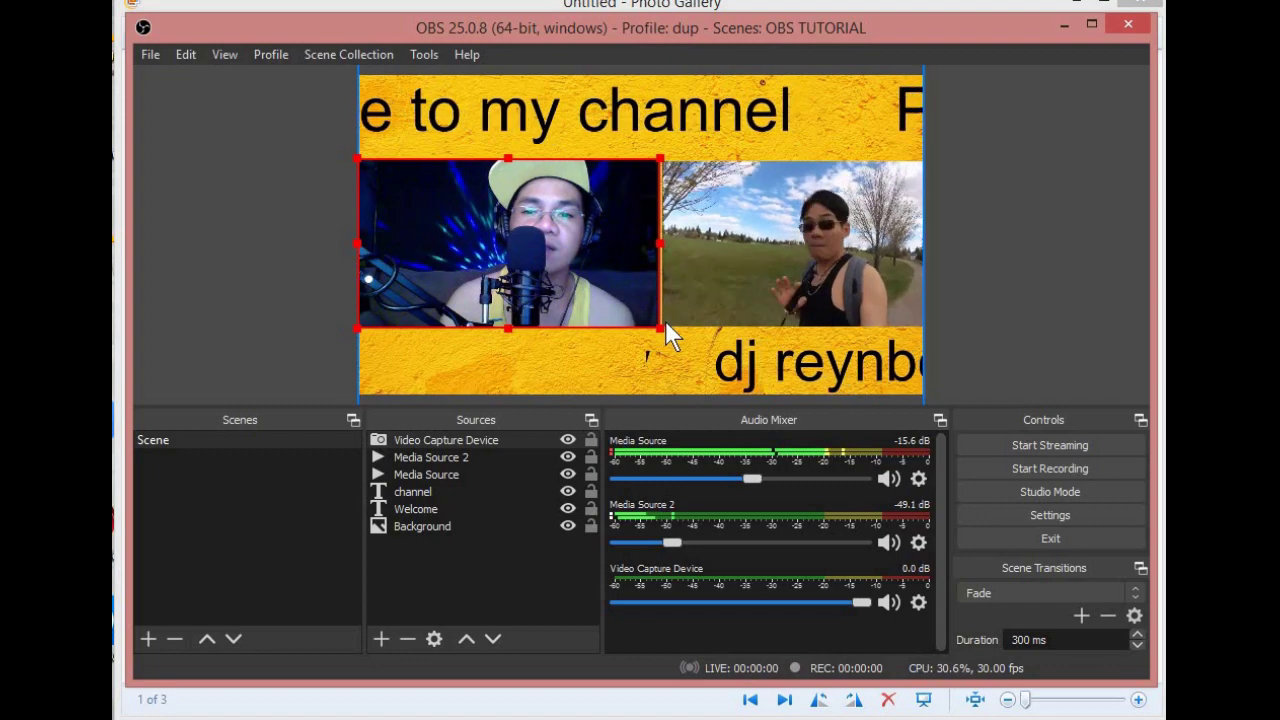
left_click(567, 440)
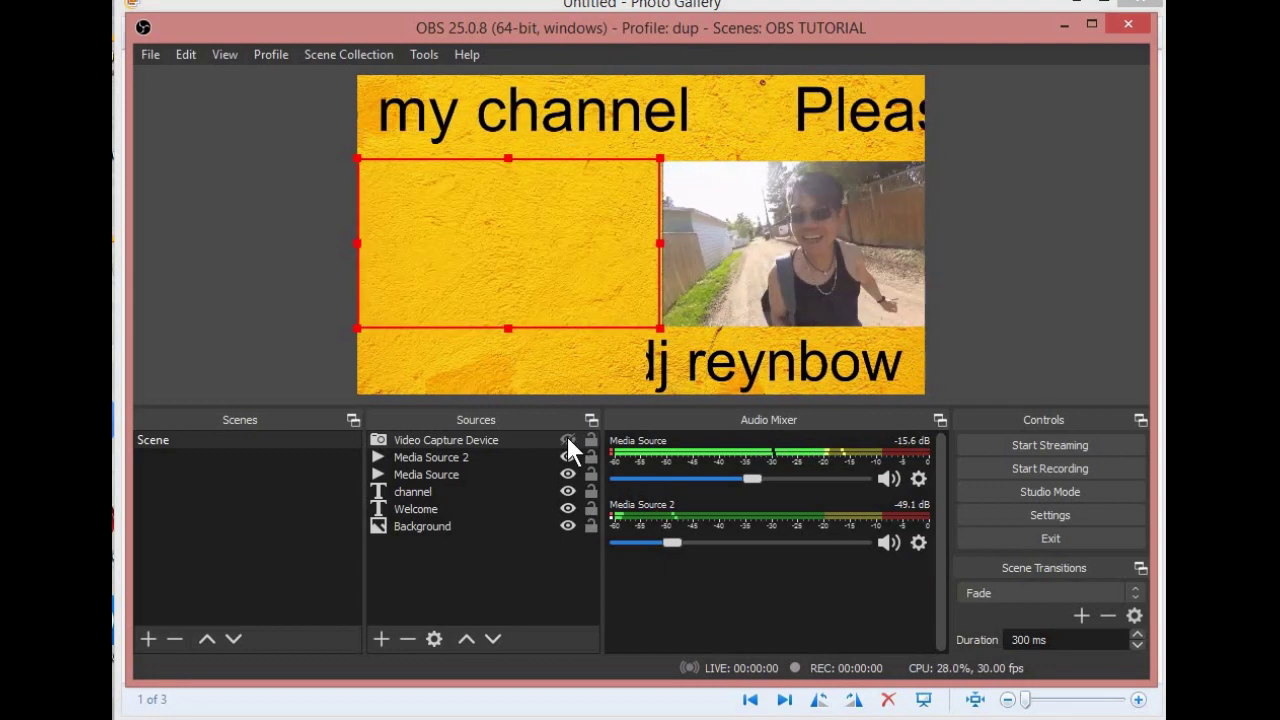
- Reorder Media Source 2 to sit directly above Background, and align its video with the canvas's right edge
left_click(516, 458)
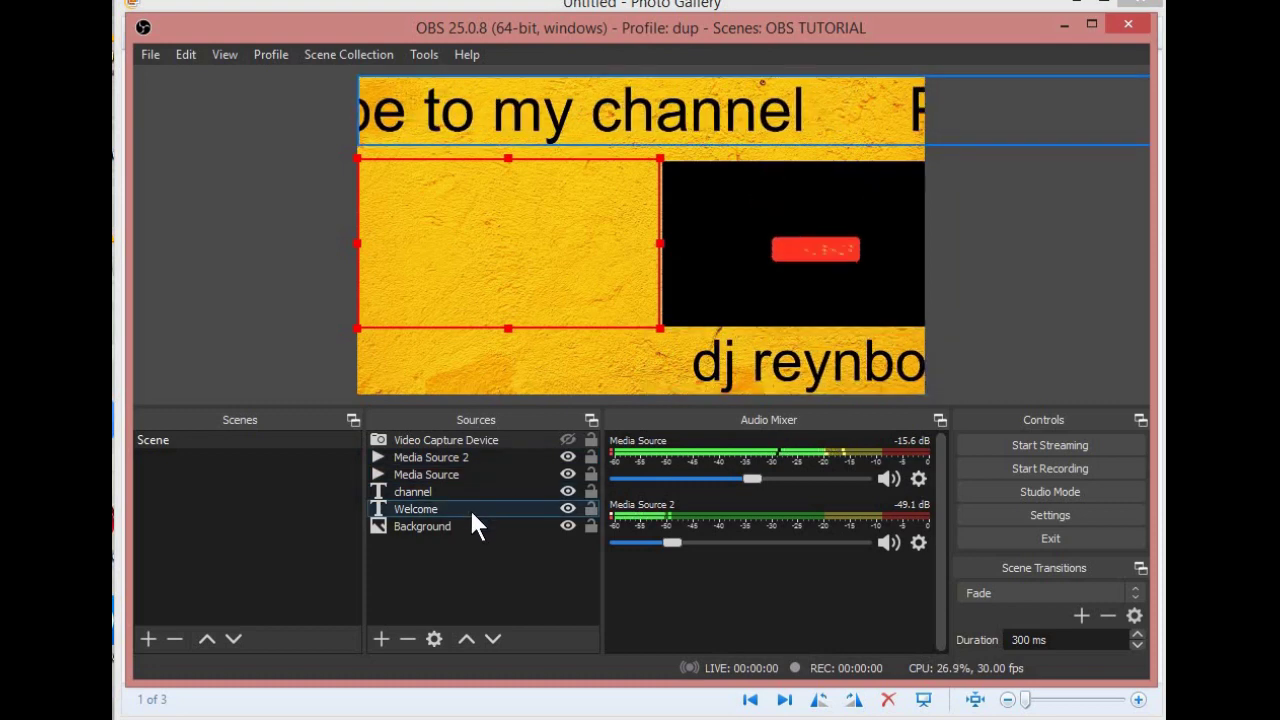
left_click(465, 457)
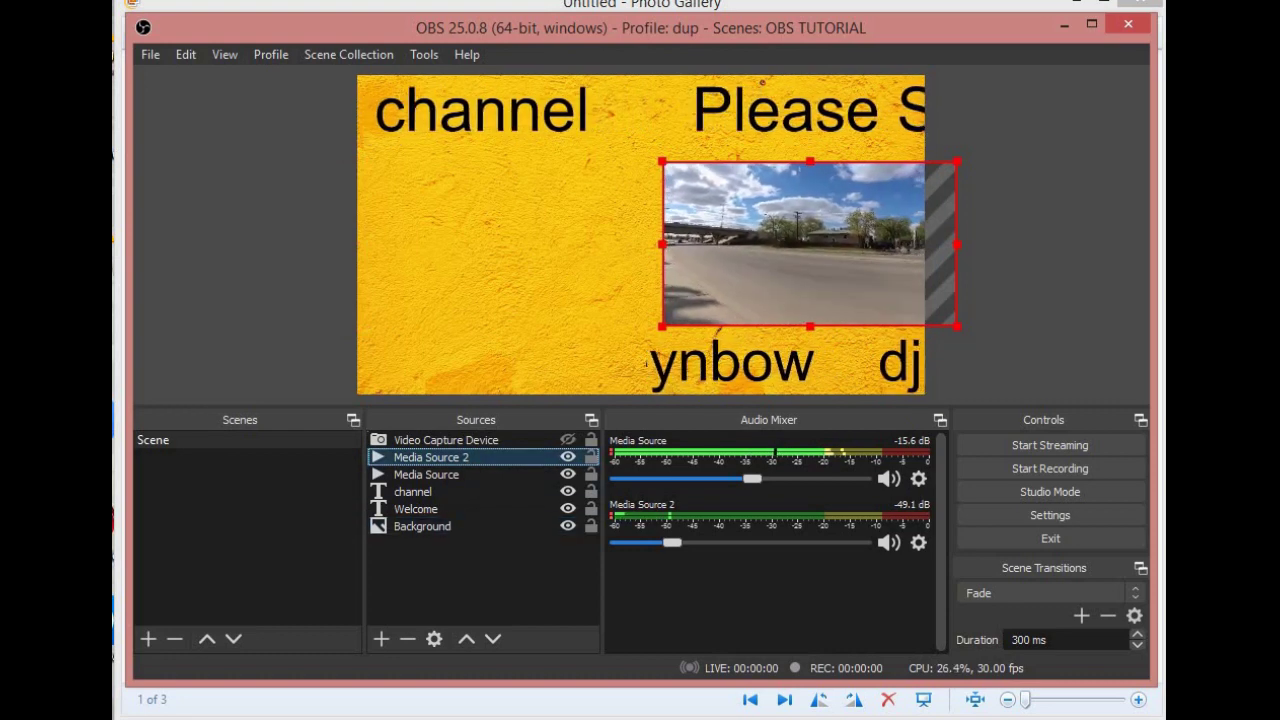
left_click_drag(465, 457, 461, 530)
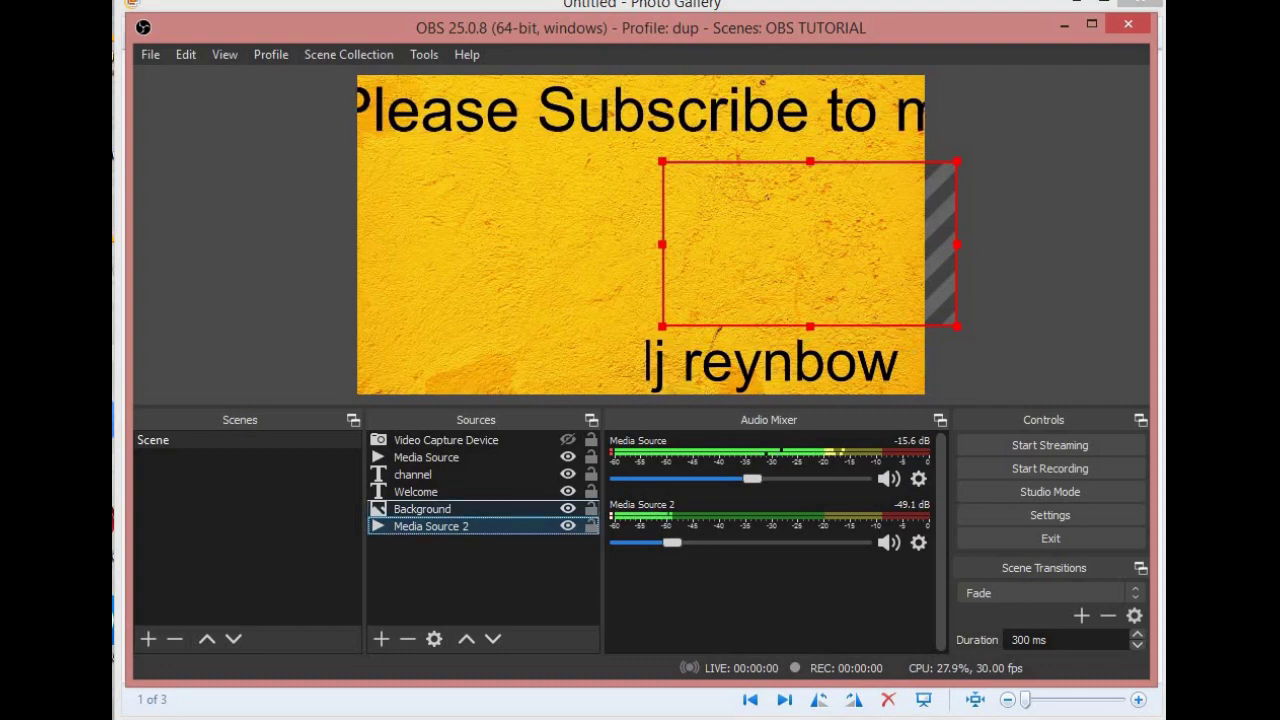
key("ctrl+Up")
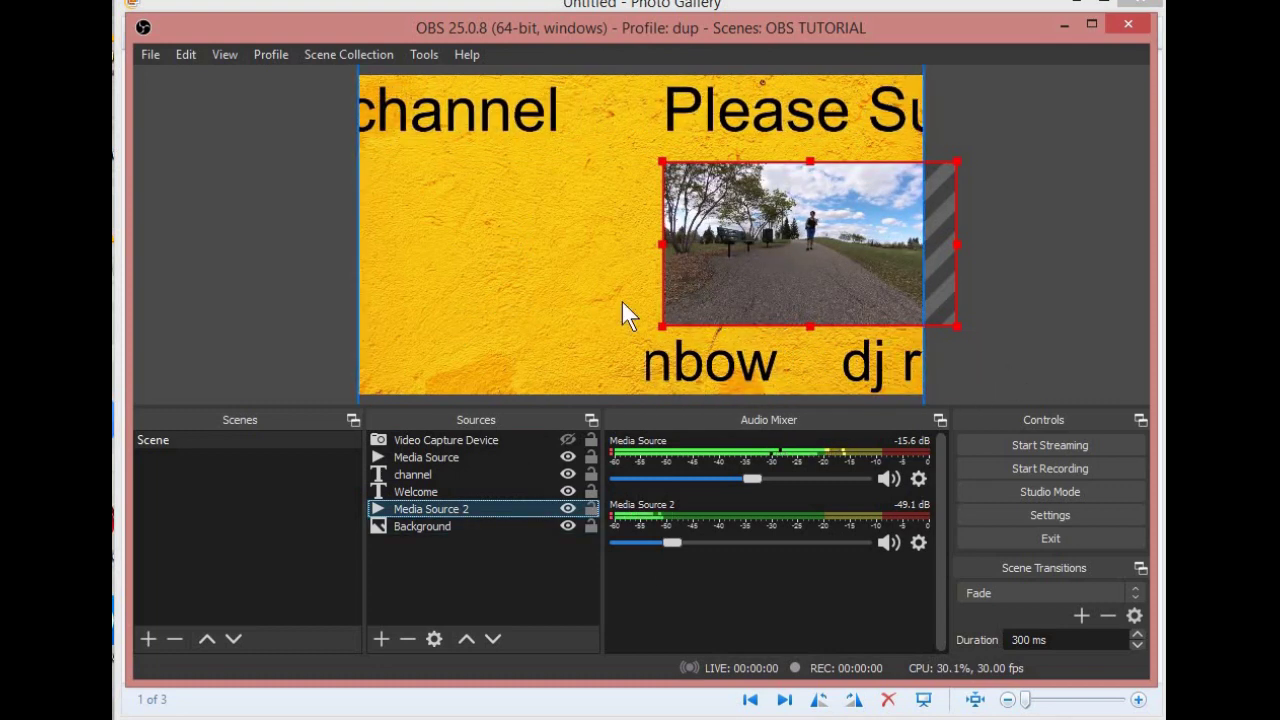
left_click_drag(814, 245, 788, 258)
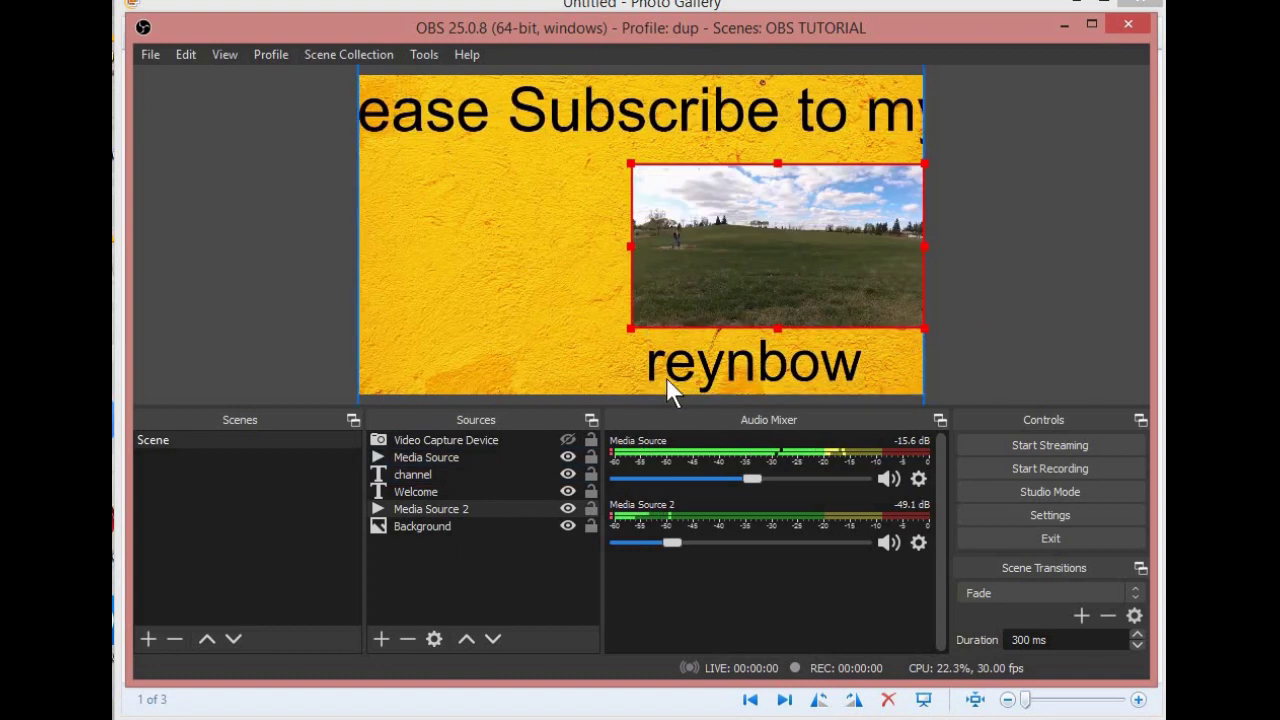
- Lock every source in the scene: Media Source 2, Background, channel, Media Source, Video Capture Device and Welcome
left_click(592, 509)
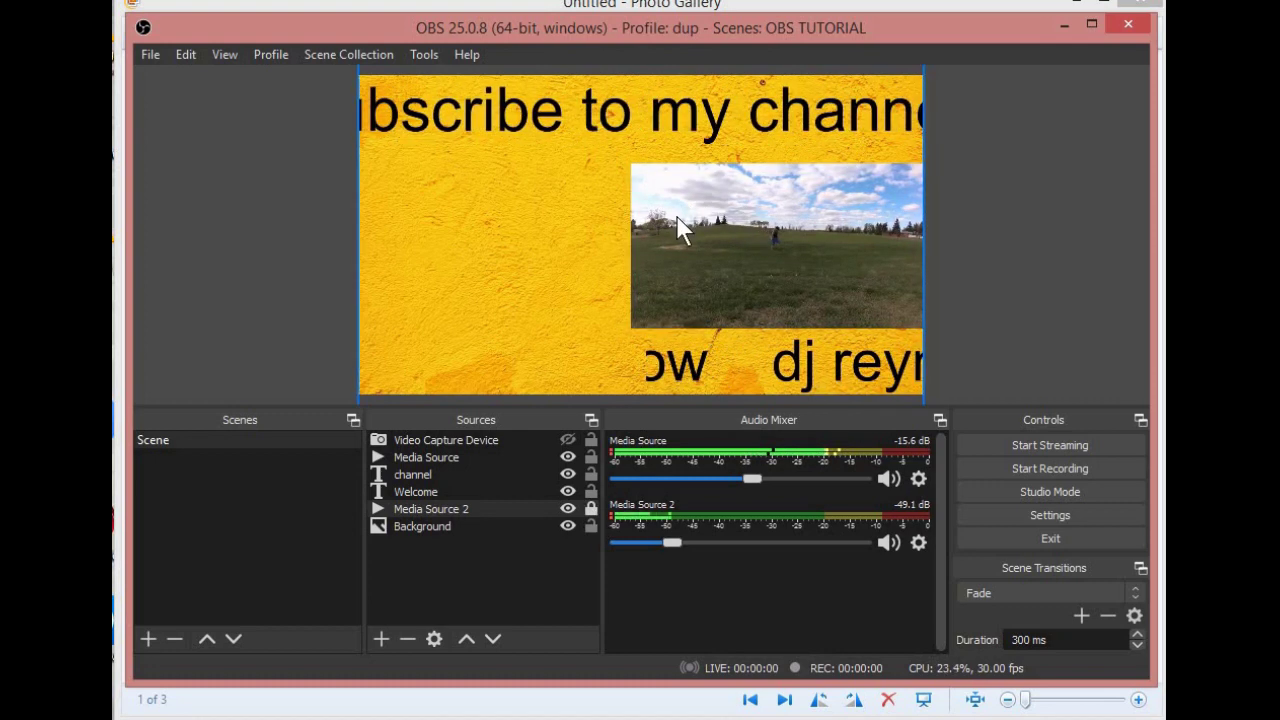
left_click(587, 141)
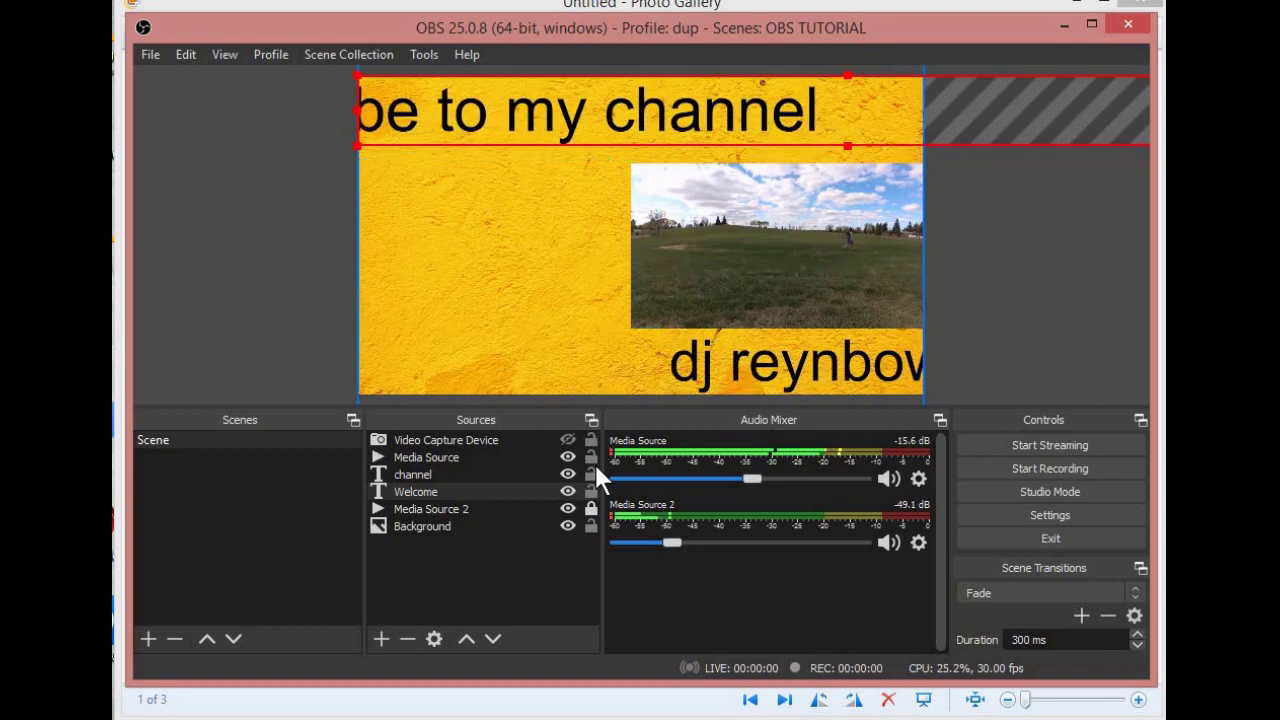
left_click(590, 524)
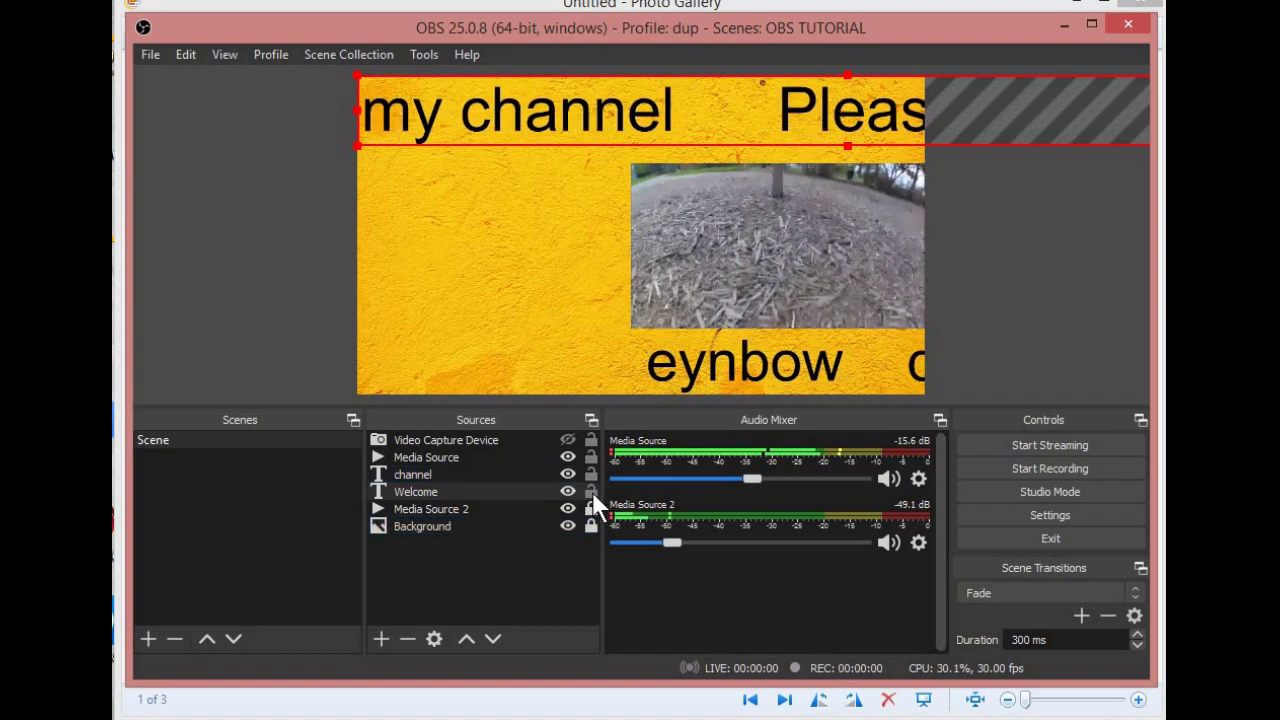
left_click(591, 474)
left_click(593, 456)
left_click(594, 442)
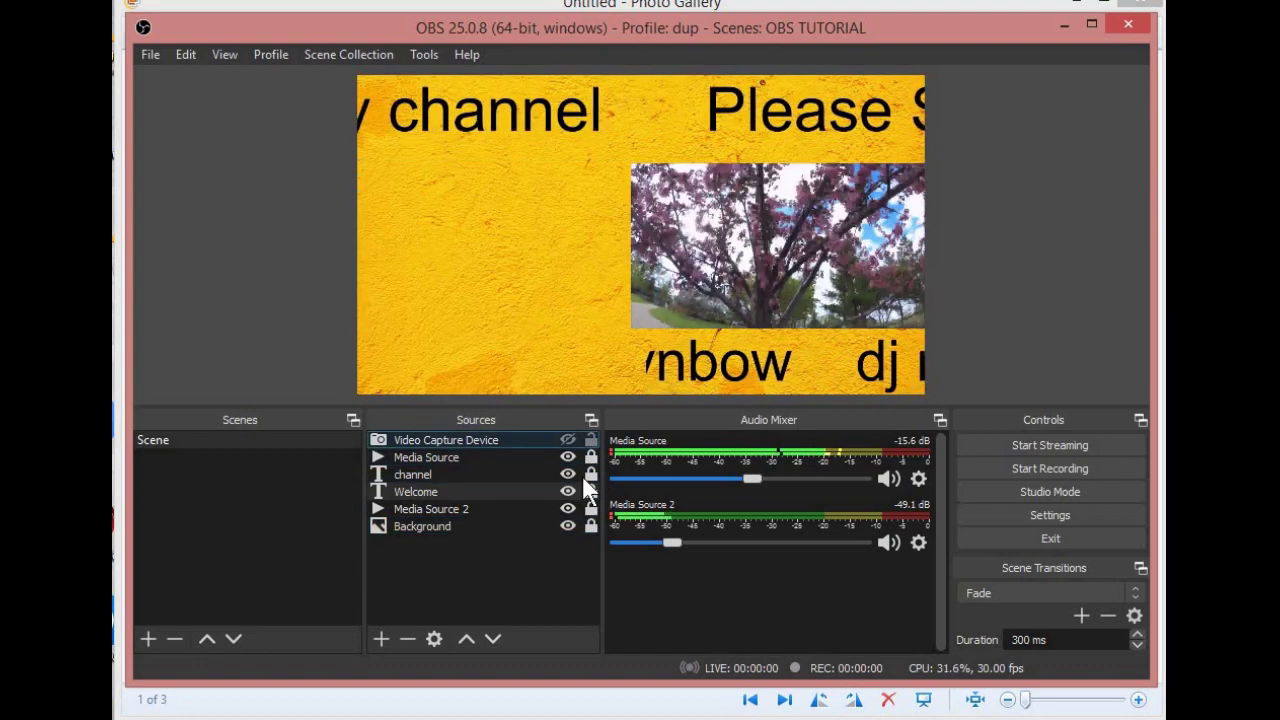
left_click(590, 490)
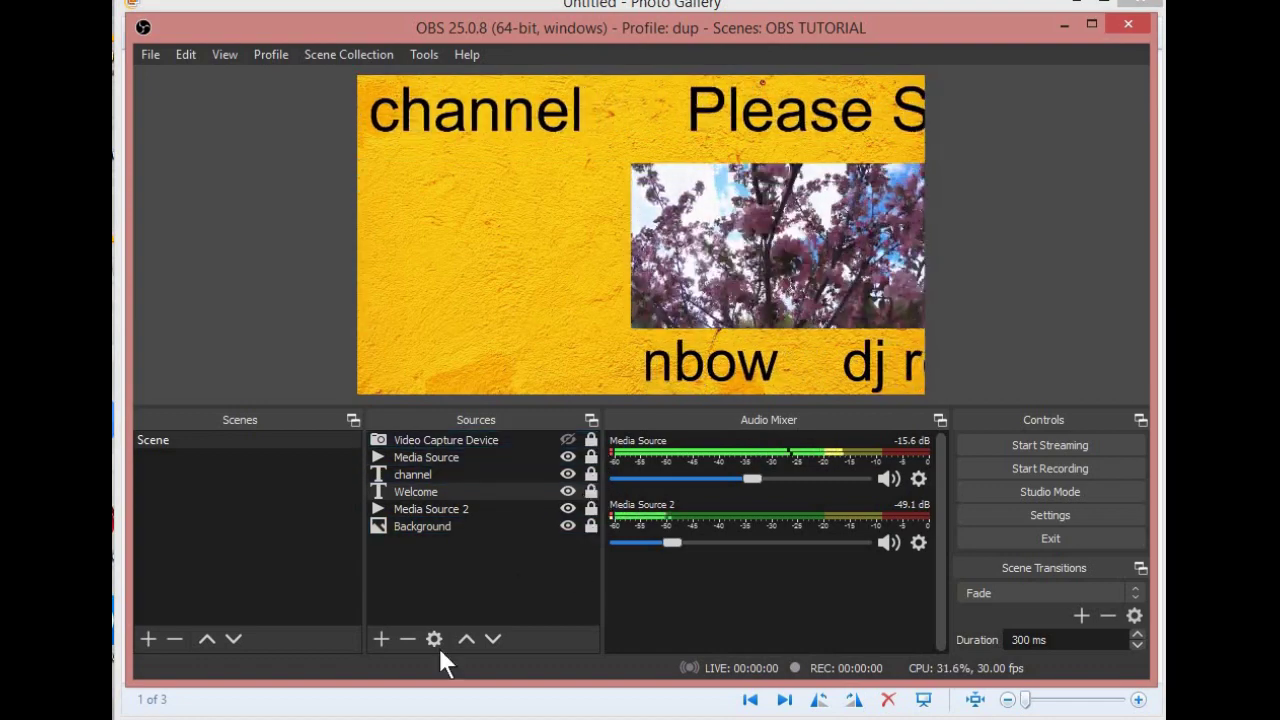
- Add a new visible image source that shows Untitled.jpg from the Desktop
left_click(381, 639)
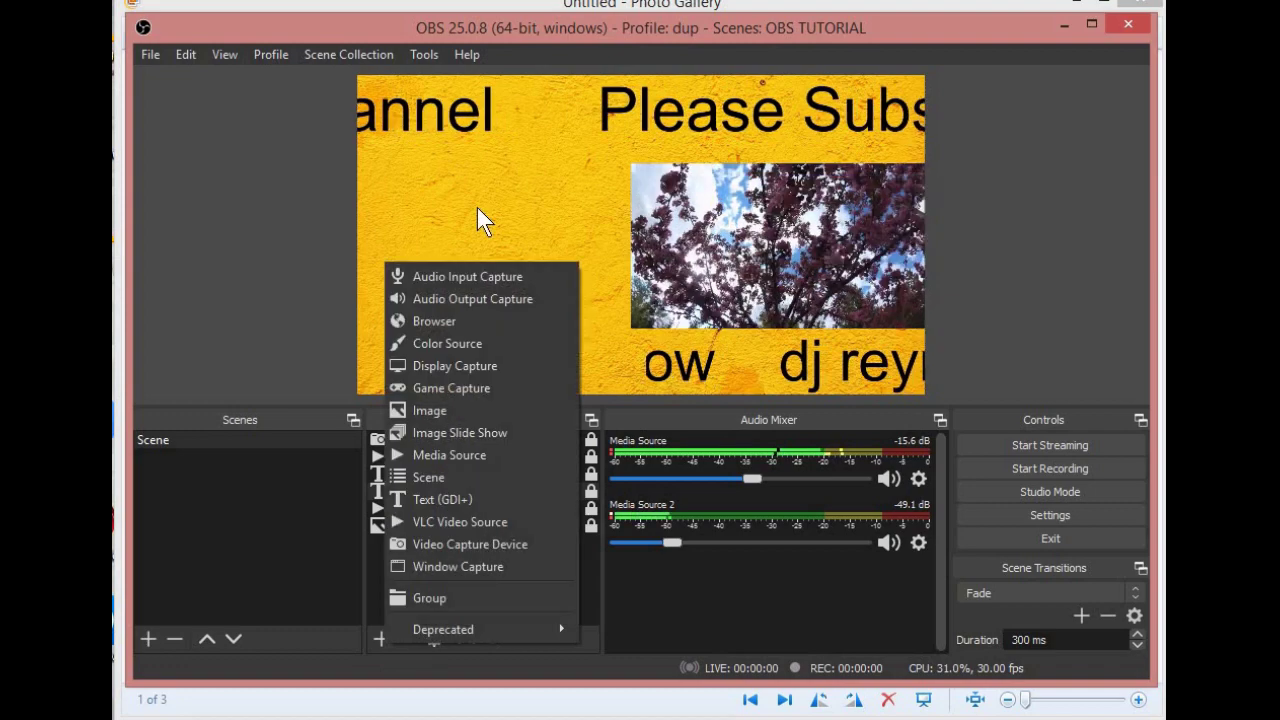
left_click(483, 413)
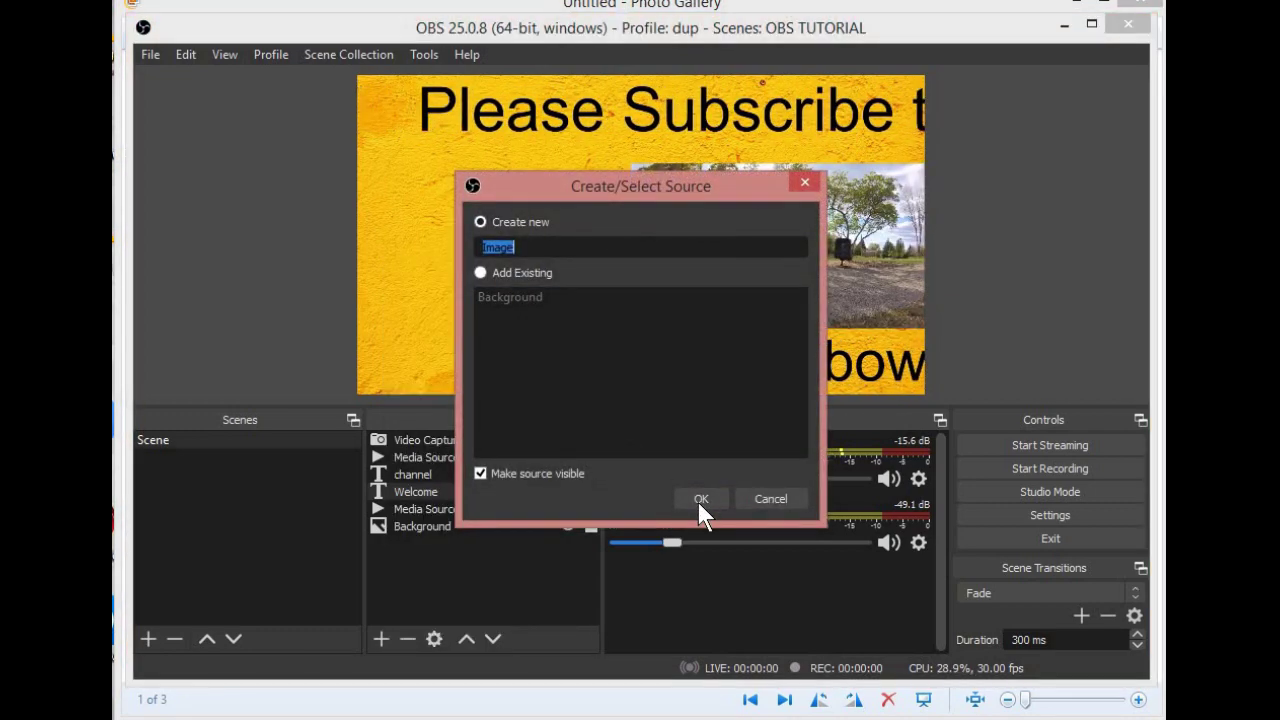
left_click(700, 499)
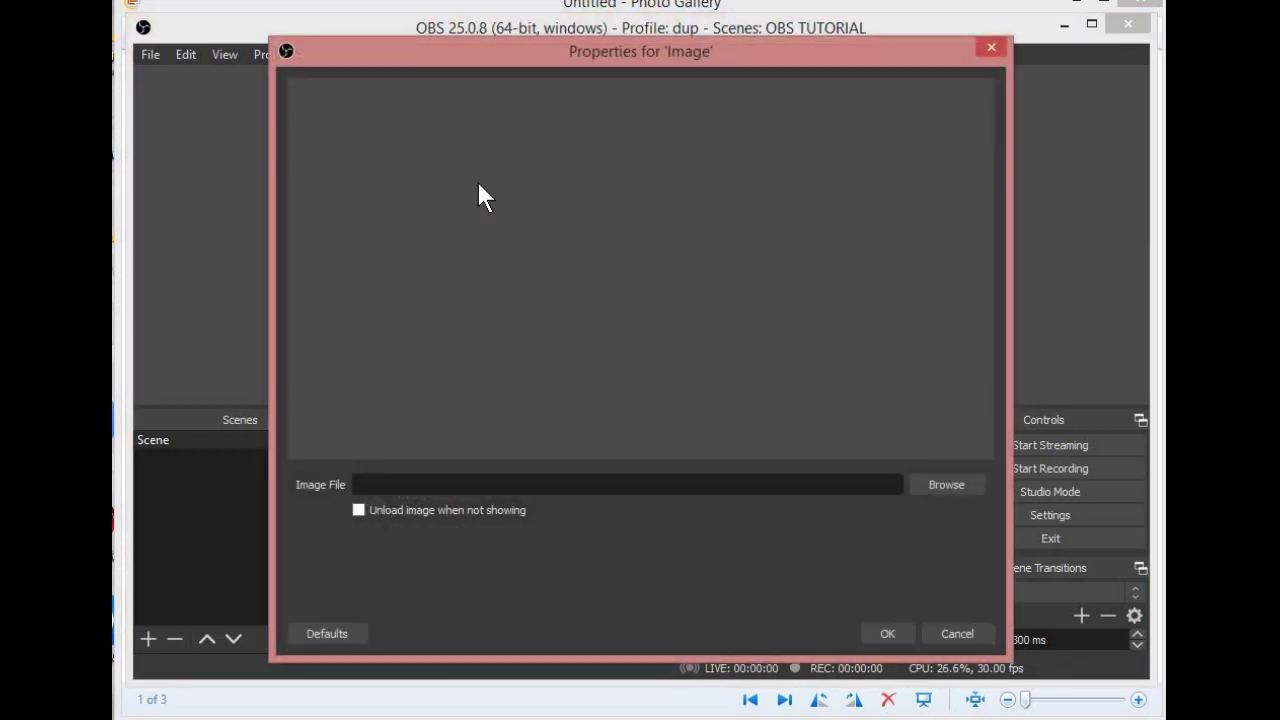
left_click(946, 485)
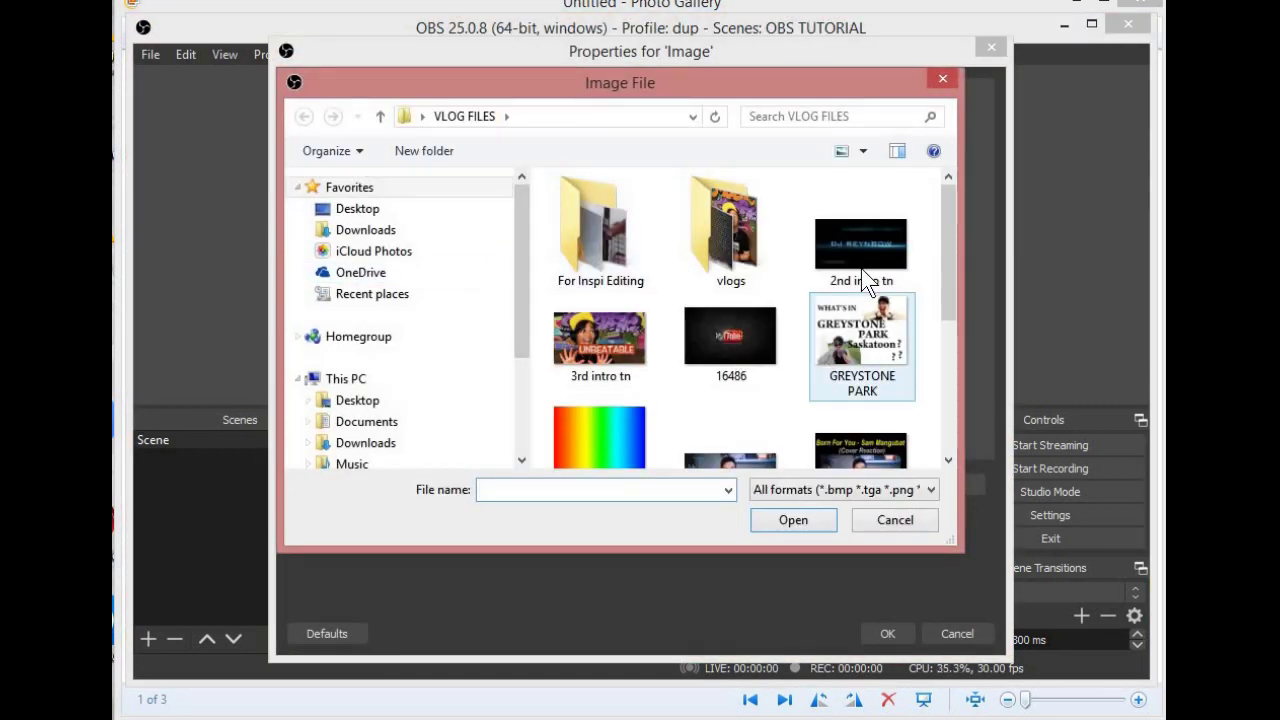
left_click(357, 209)
left_click(570, 255)
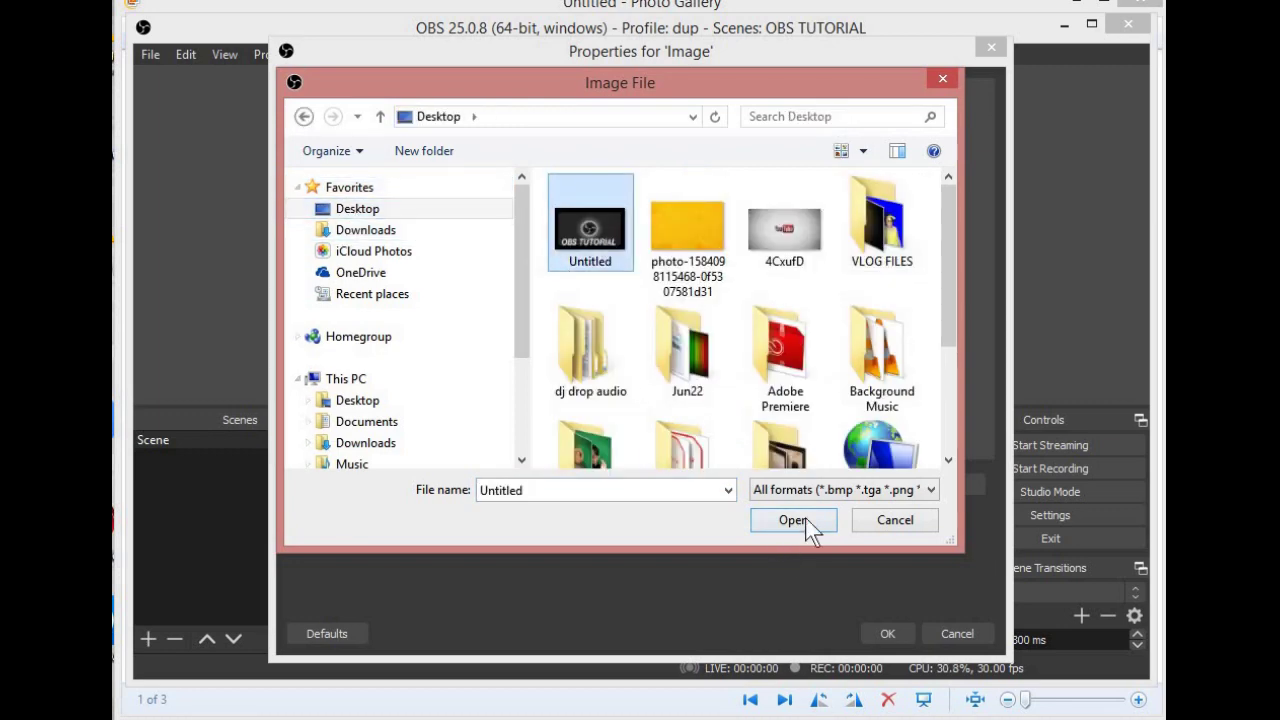
left_click(792, 520)
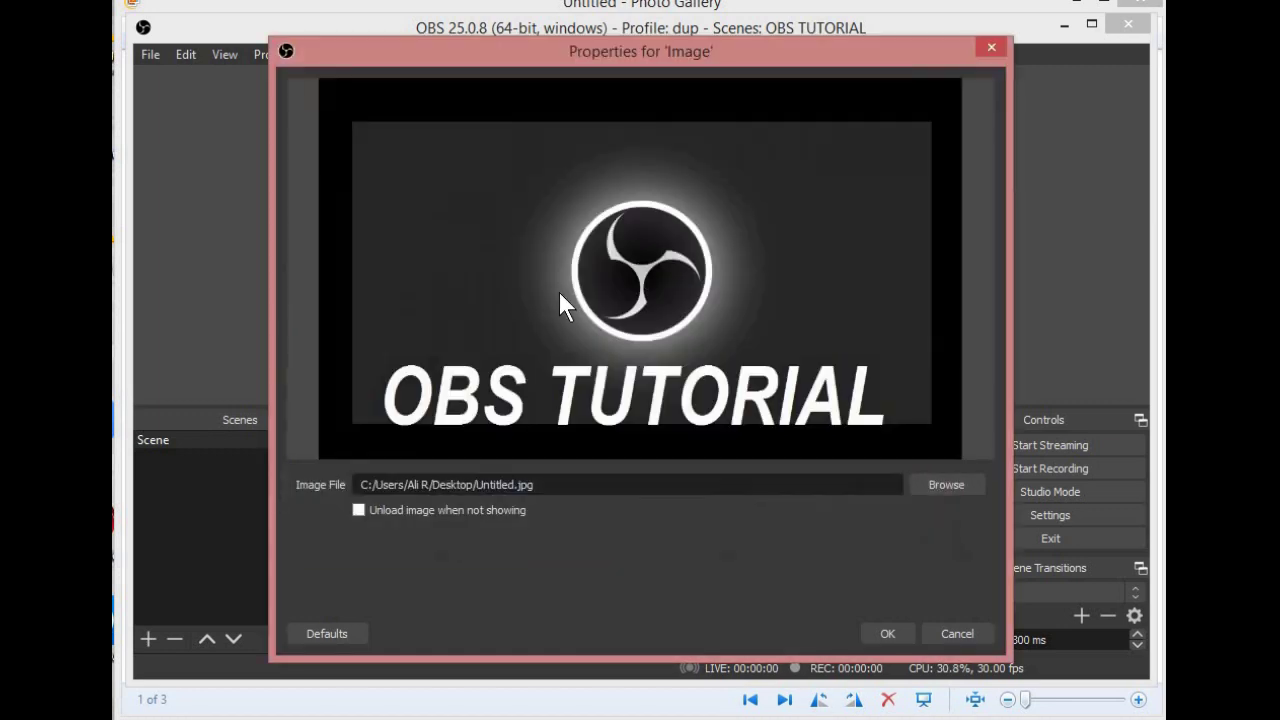
left_click(897, 634)
- Shrink the OBS TUTORIAL image and fit it between the canvas's left edge and the video, level with the video
left_click_drag(705, 300, 657, 257)
left_click_drag(483, 188, 479, 252)
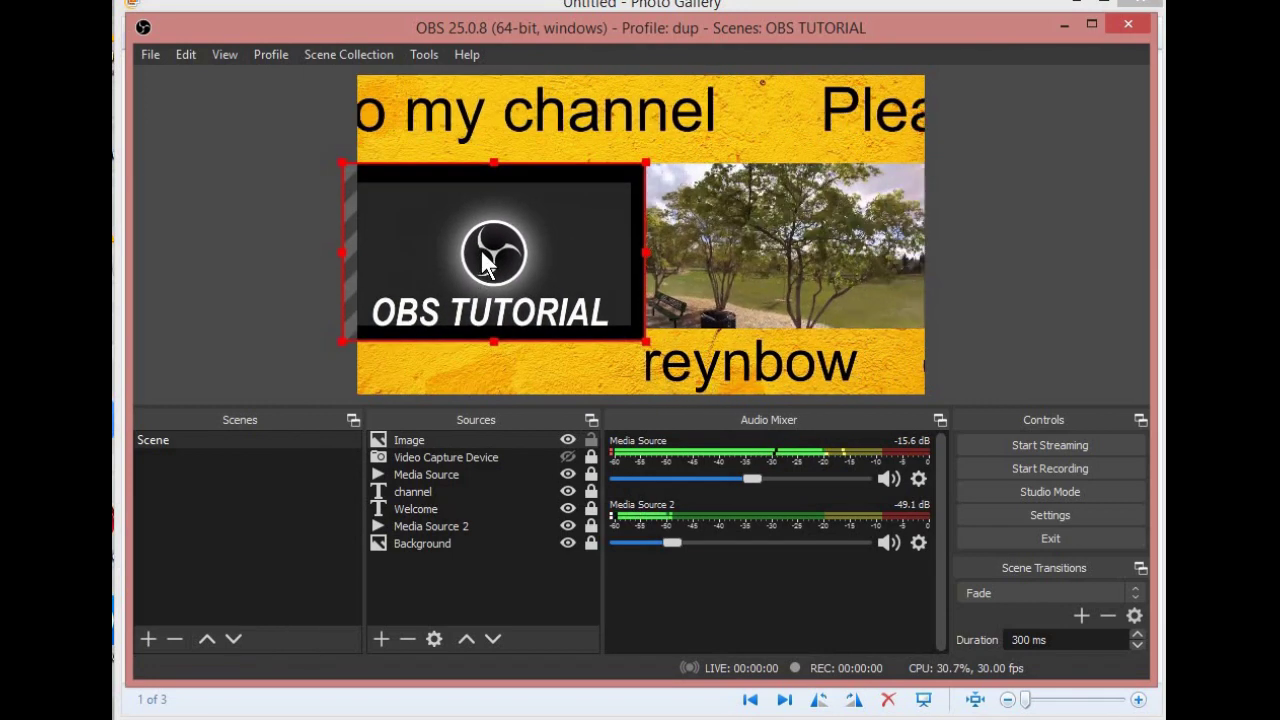
left_click_drag(646, 343, 625, 313)
left_click_drag(588, 266, 591, 272)
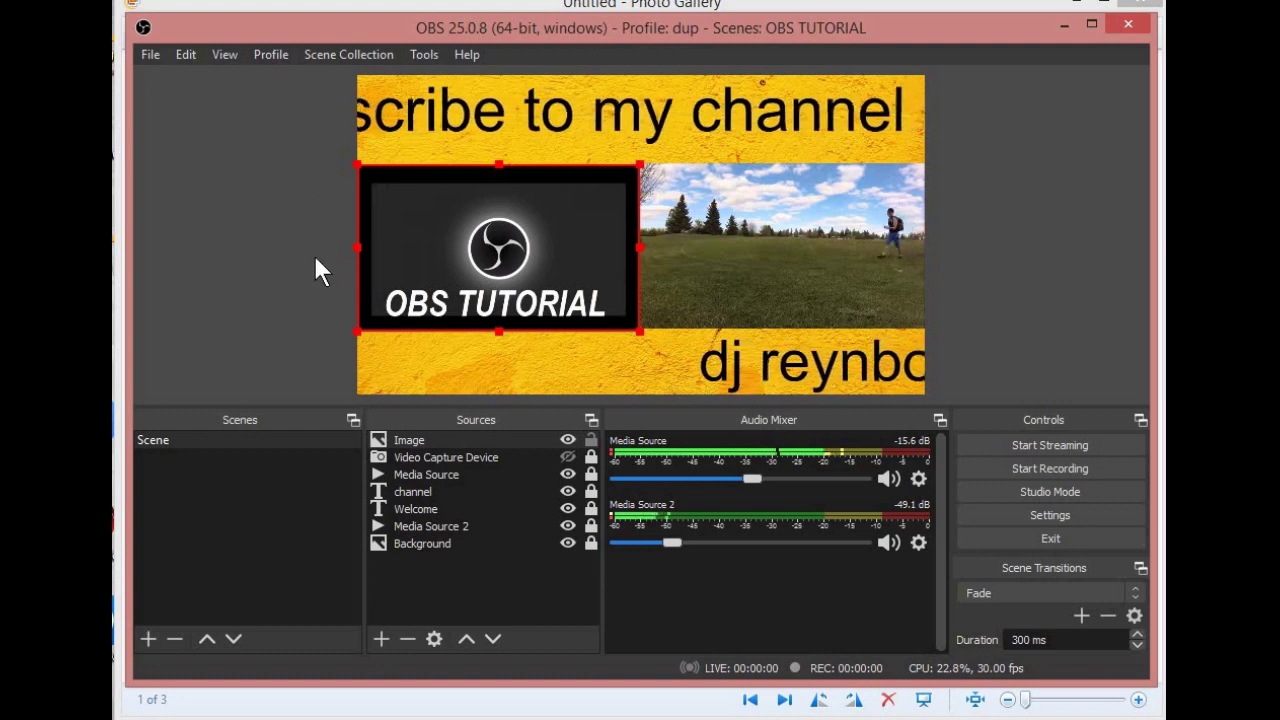
- Open the list of scene collections and their management options
left_click(359, 54)
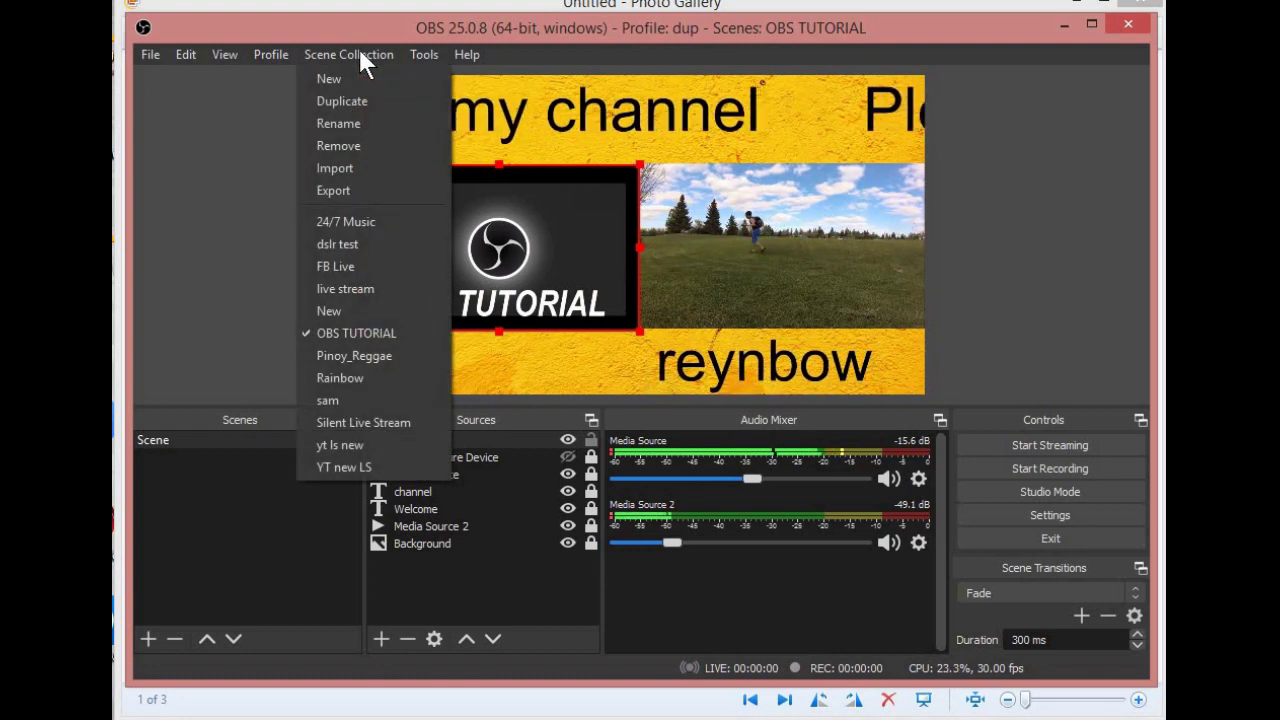